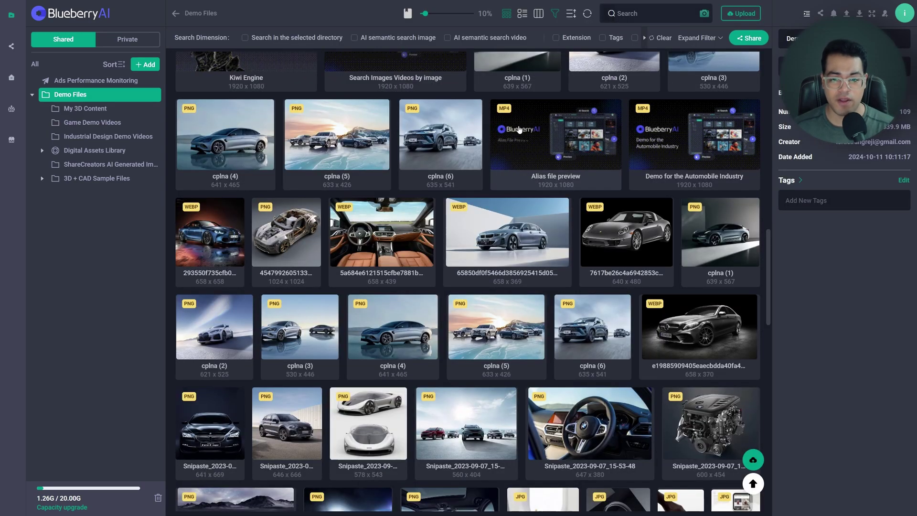
scroll(528, 298, "up", 5)
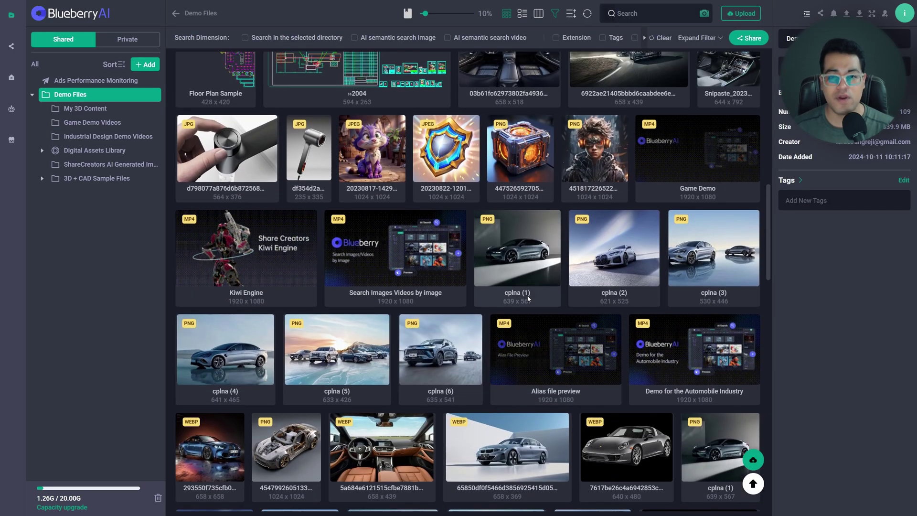
scroll(528, 298, "up", 4)
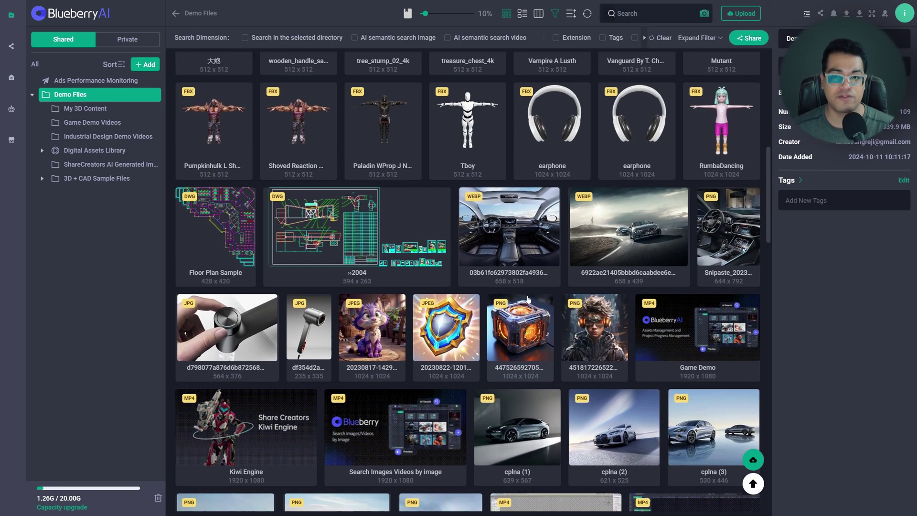
scroll(506, 229, "up", 3)
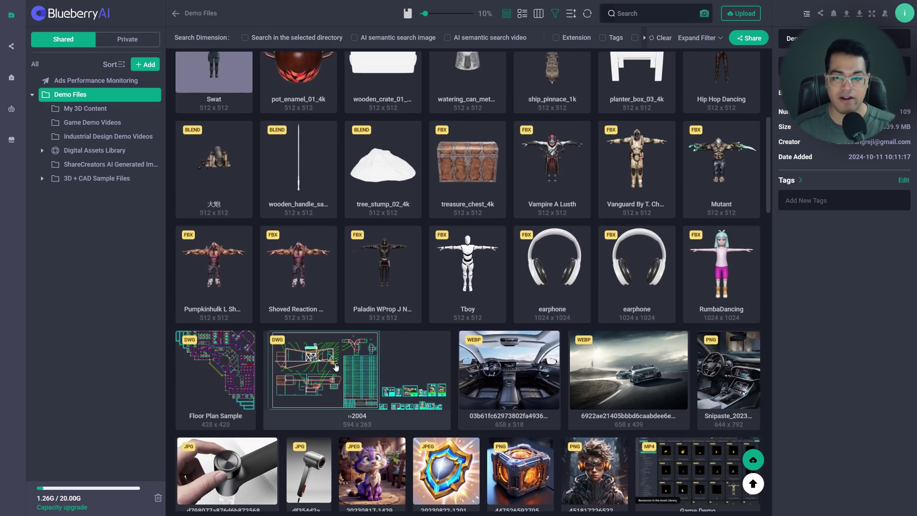
scroll(363, 361, "down", 10)
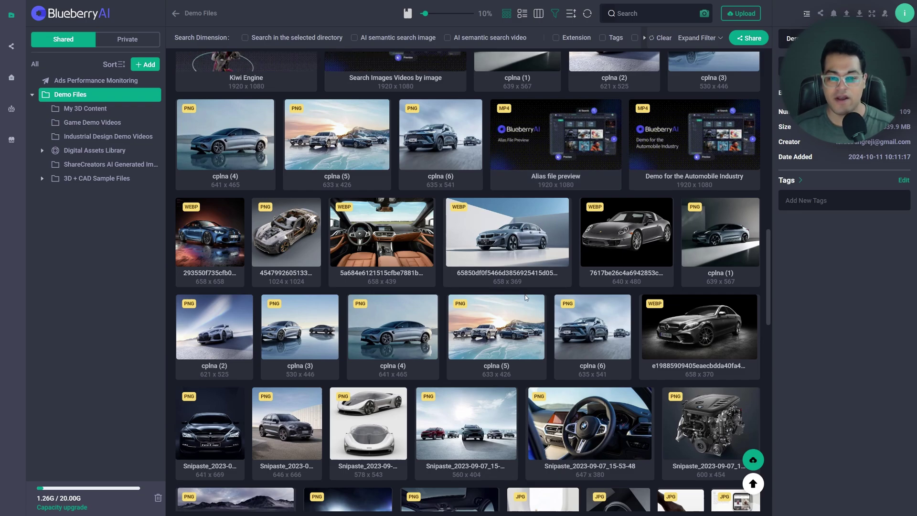
scroll(526, 297, "up", 5)
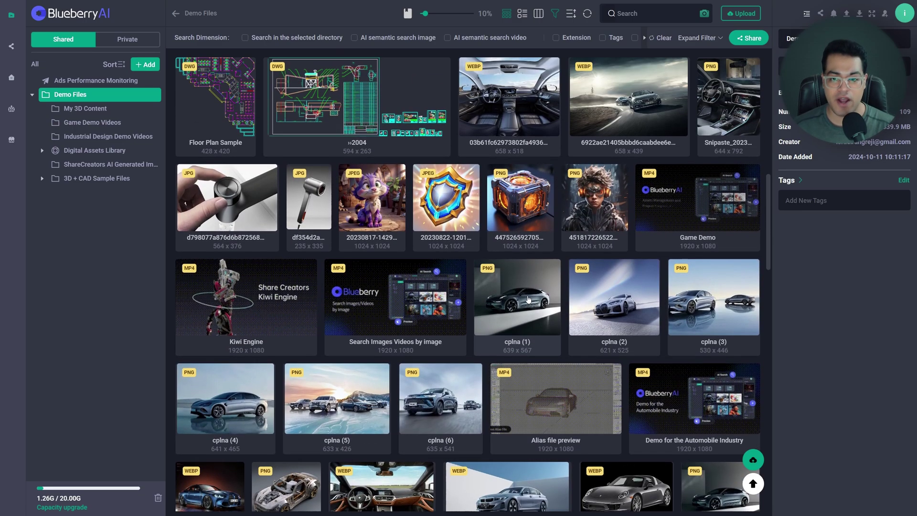
scroll(528, 299, "up", 3)
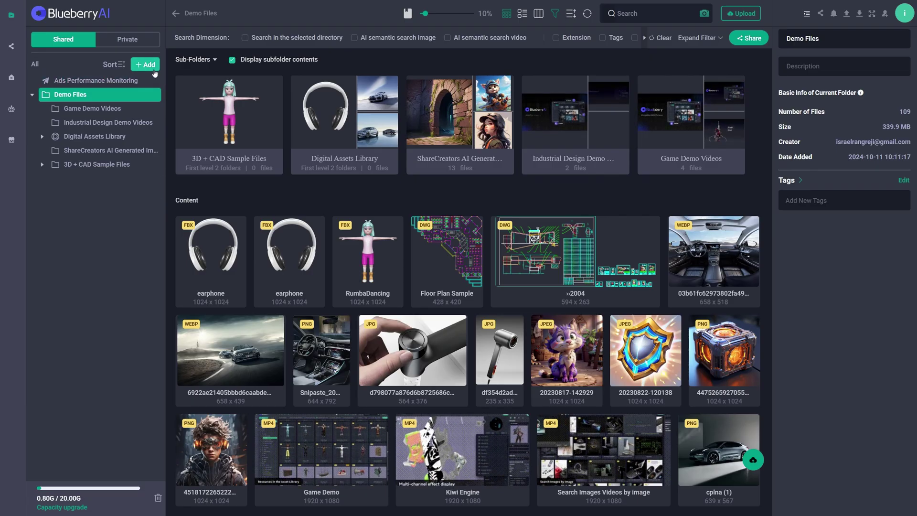
Step: Create a shared folder named My 3D Content with All as its parent folder, leaving the permissions unset
left_click(154, 71)
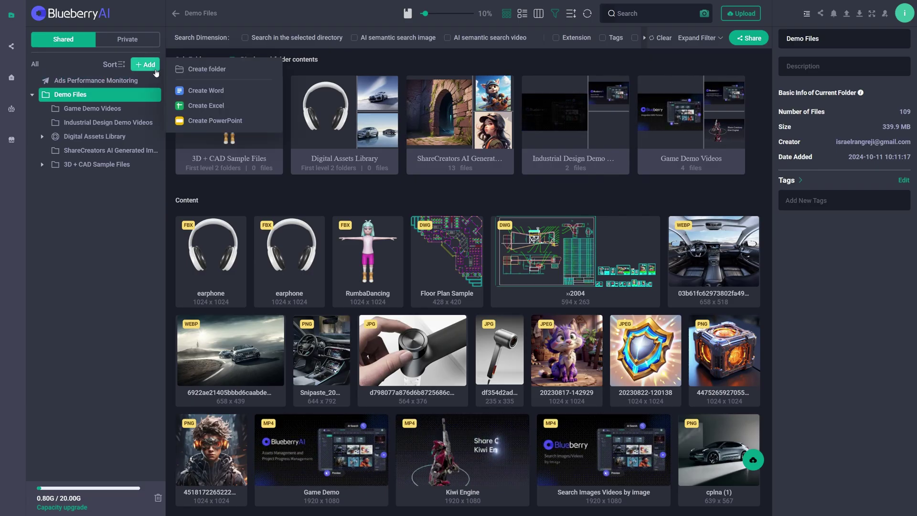
left_click(206, 70)
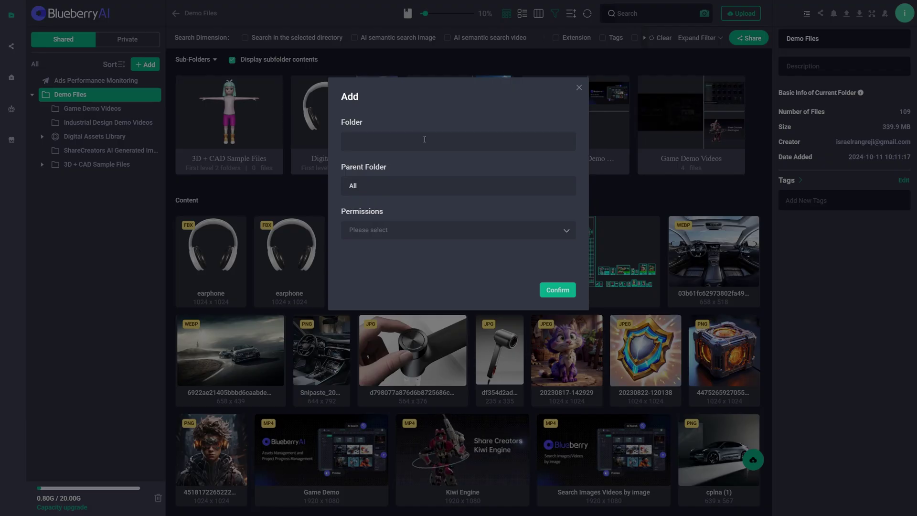
type("My 3D Content")
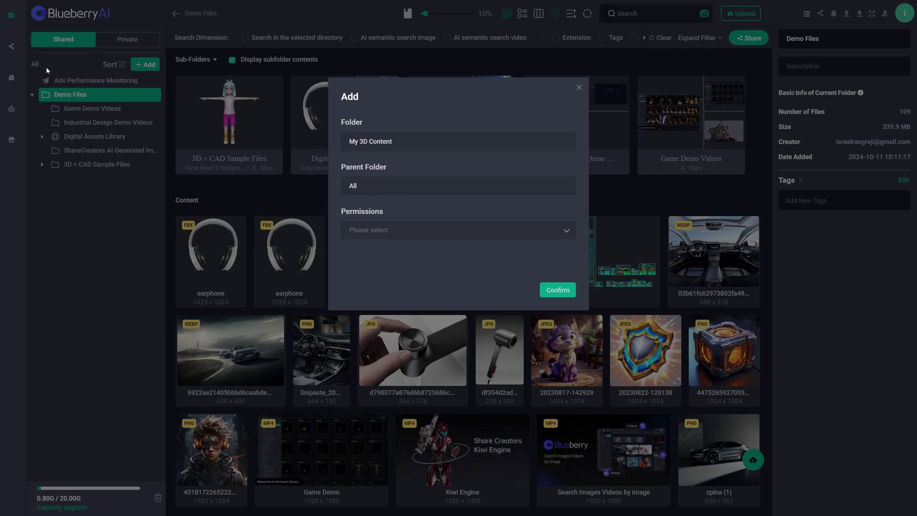
left_click(568, 234)
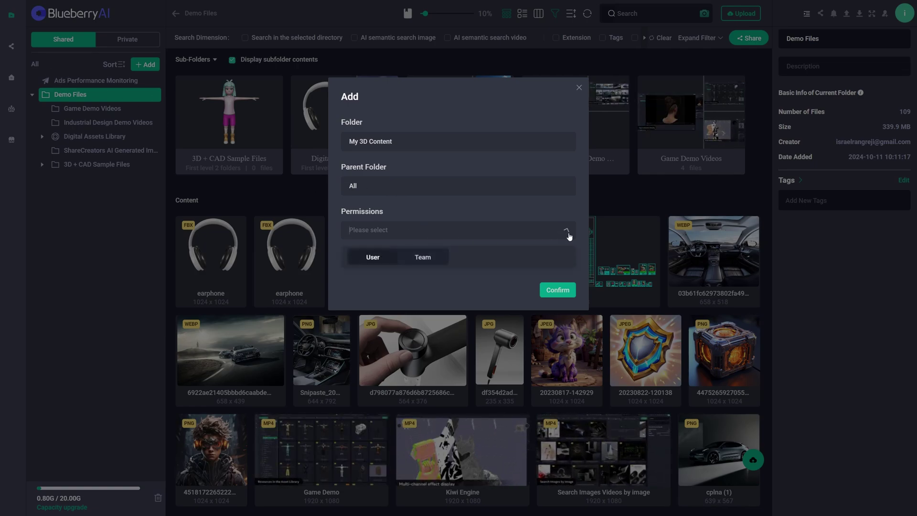
left_click(427, 284)
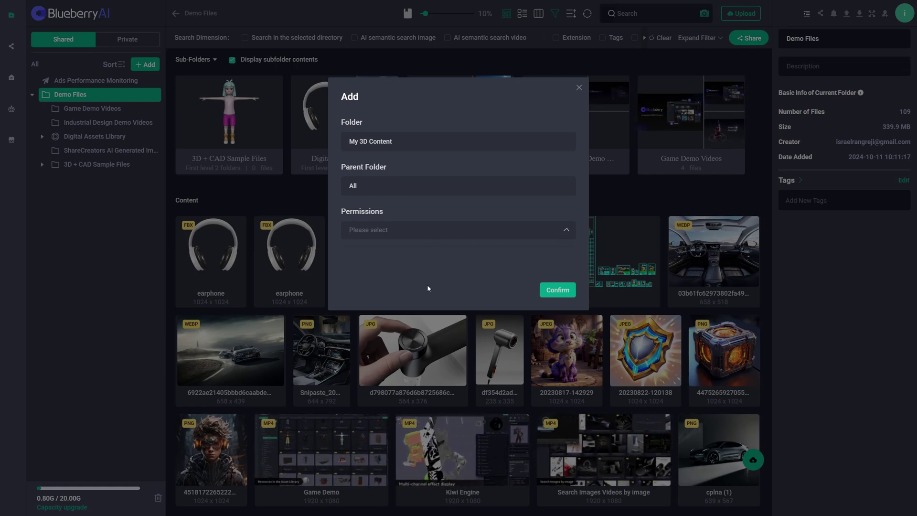
left_click(558, 289)
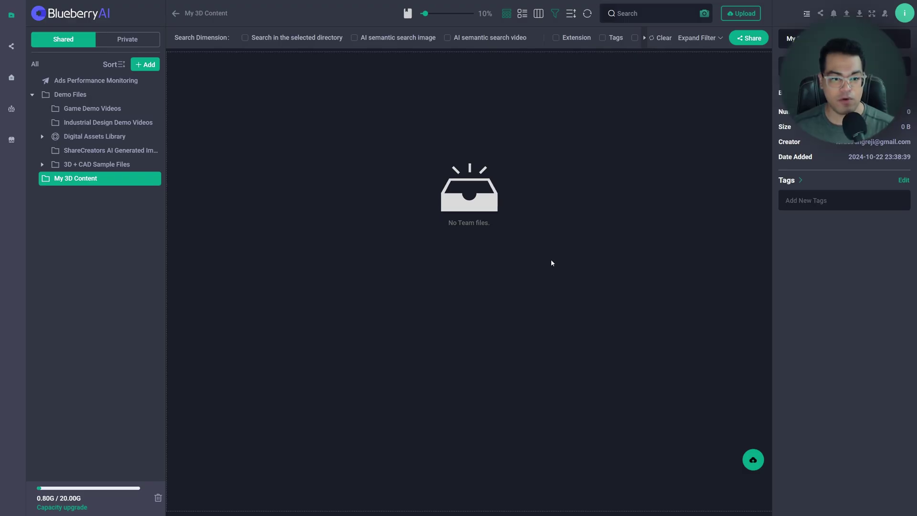
Step: Upload all FBX and BLEND model files from the downloaded assets folder into My 3D Content
left_click(753, 460)
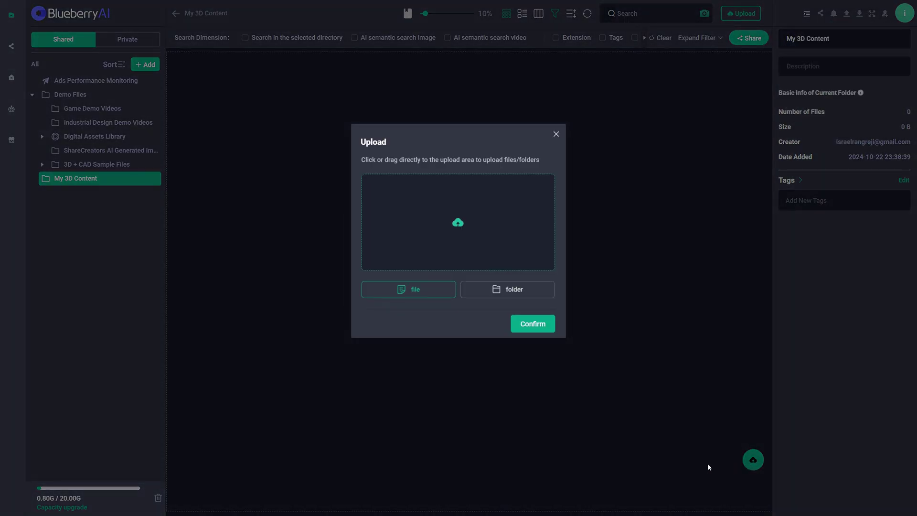
left_click(448, 233)
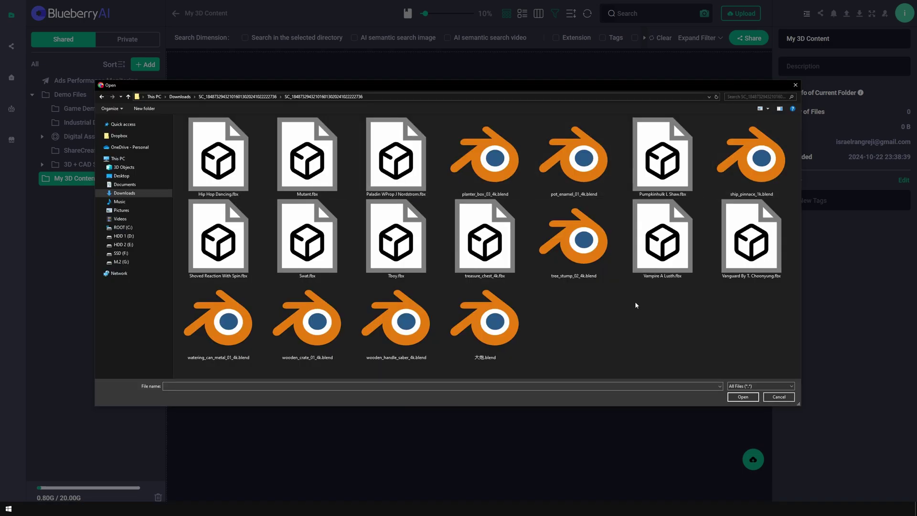
key("ctrl+a")
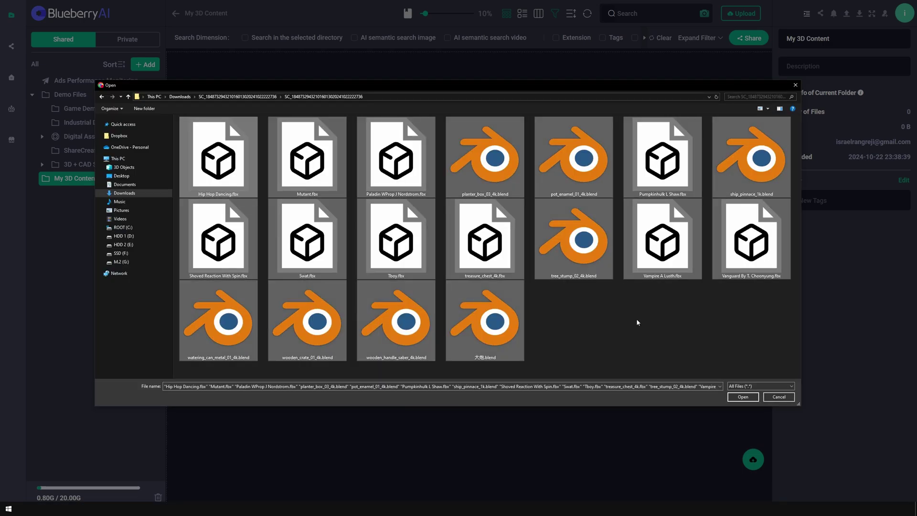
left_click(742, 398)
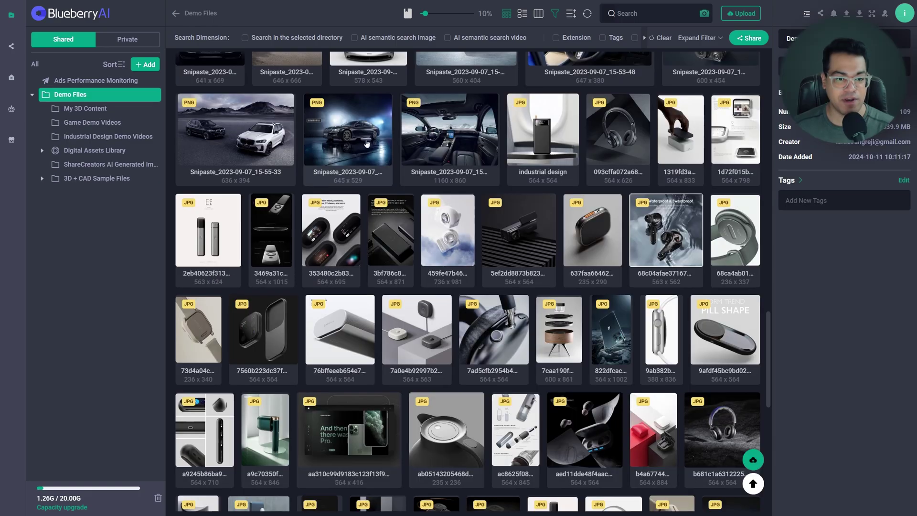
Step: Filter the Demo Files assets by the 3D file extension blend
scroll(527, 295, "up", 10)
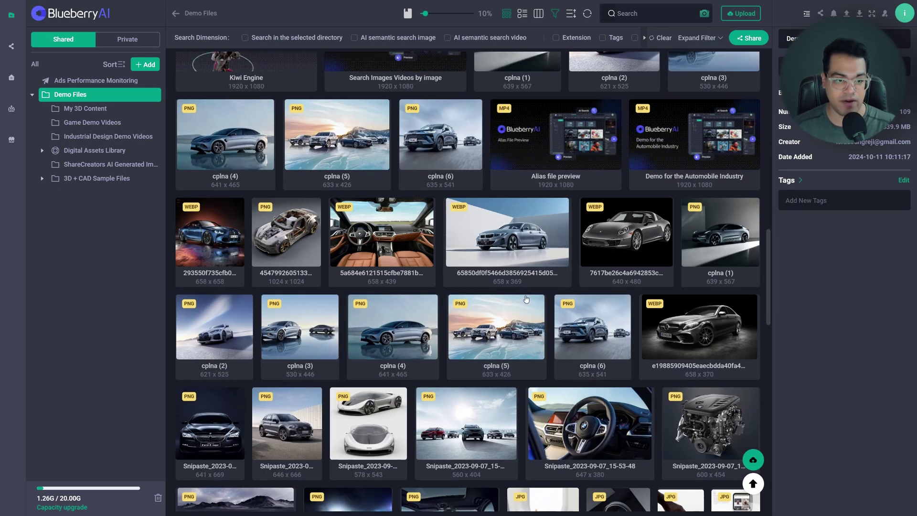
scroll(525, 299, "up", 5)
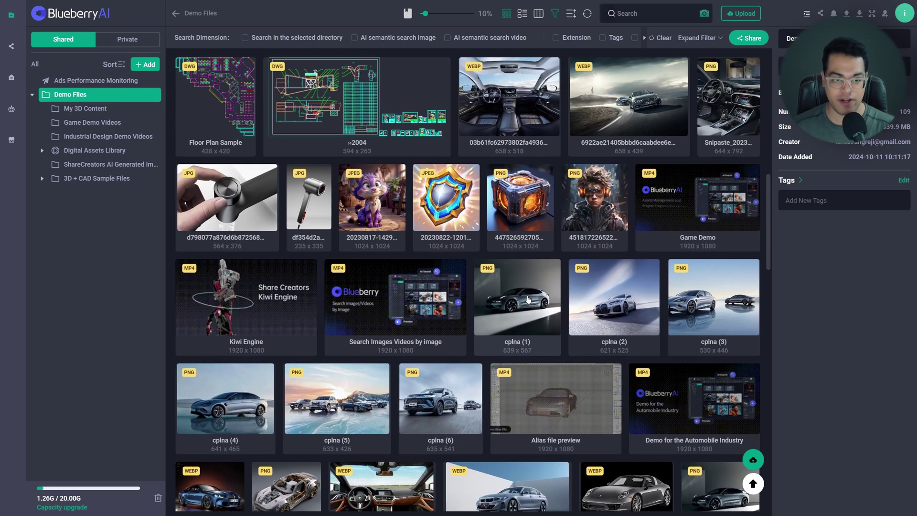
scroll(528, 299, "up", 5)
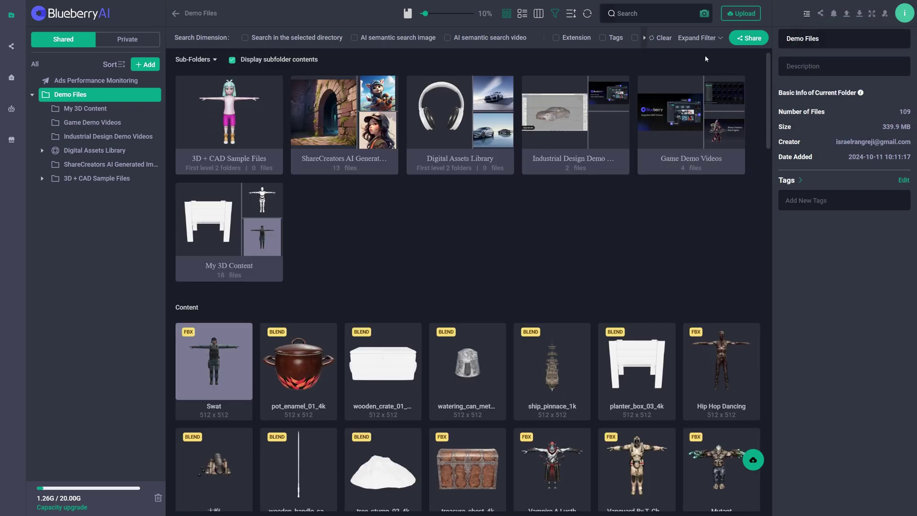
left_click(698, 37)
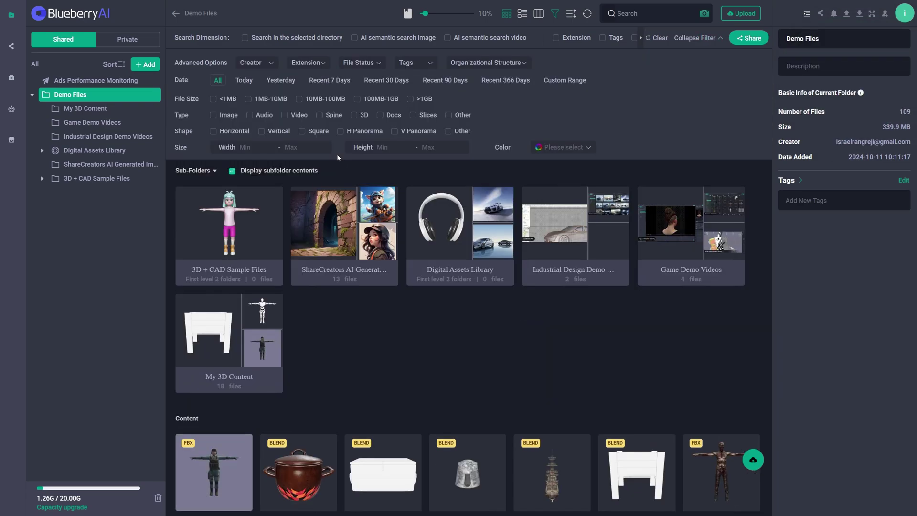
left_click(320, 70)
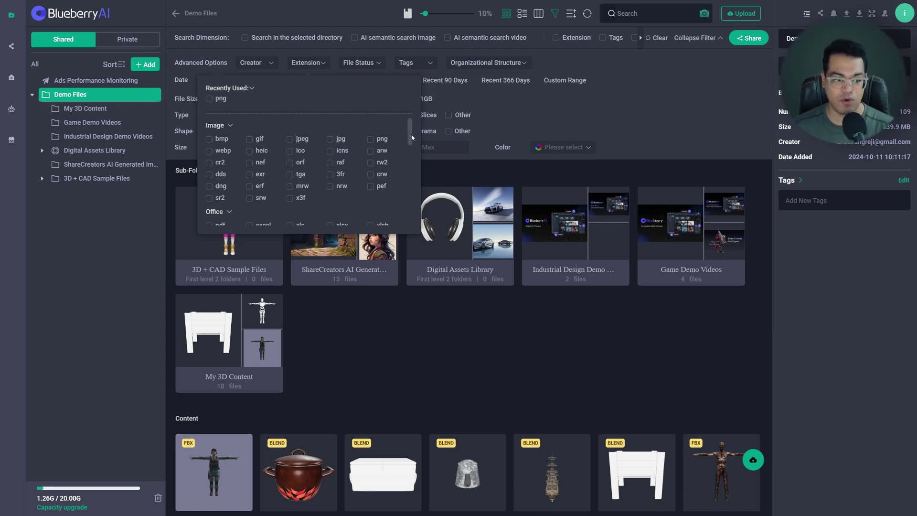
left_click_drag(410, 136, 411, 181)
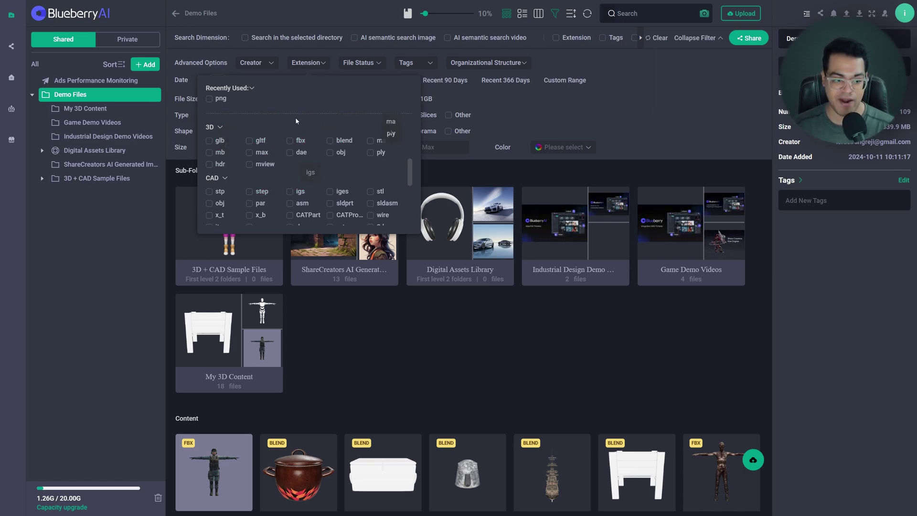
left_click(333, 143)
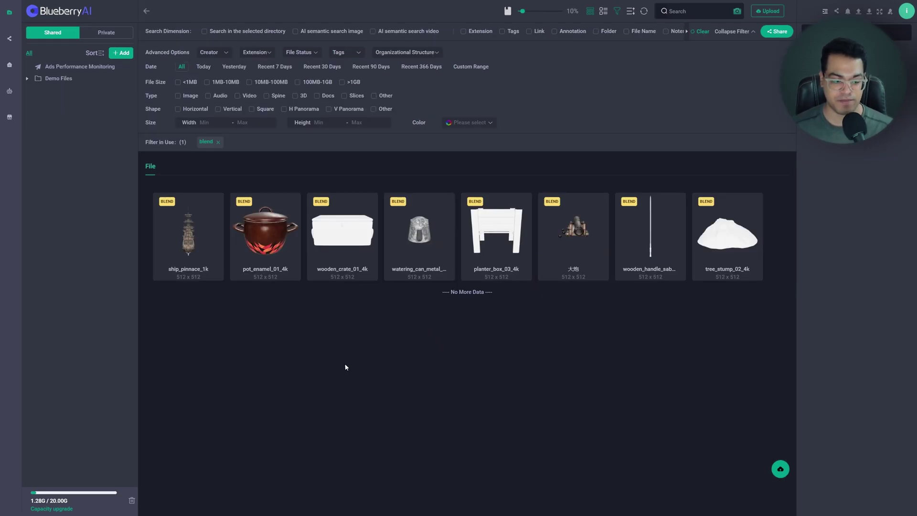
Step: Add the recently used tag Pottery to the pot_enamel_01_4k file and close the tag editor
left_click(259, 252)
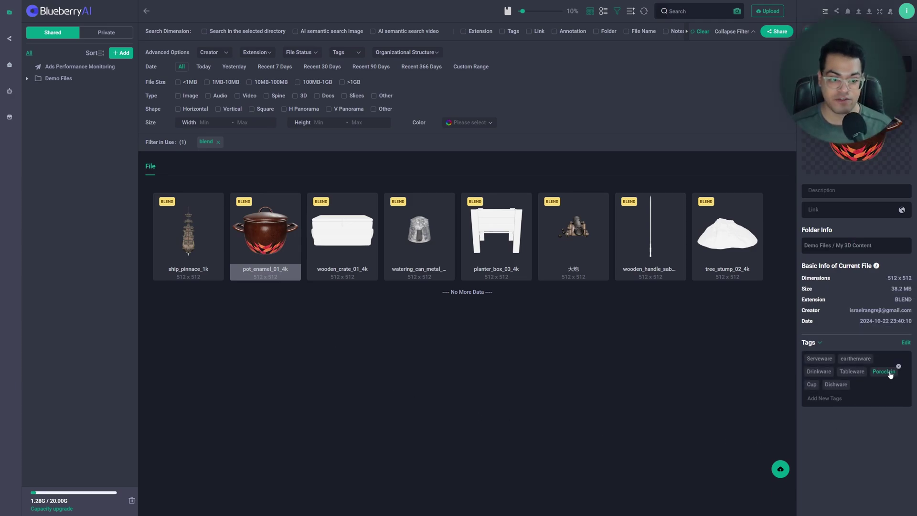
left_click(906, 342)
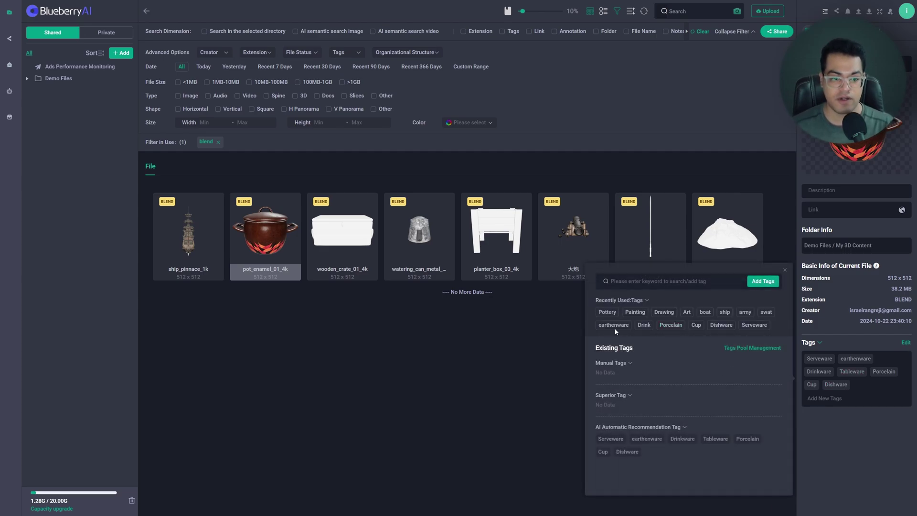
left_click(608, 312)
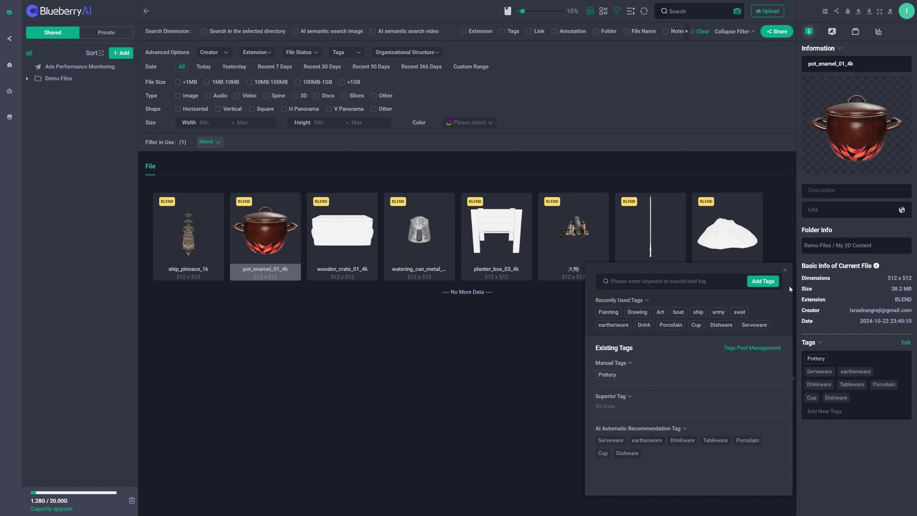
left_click(785, 270)
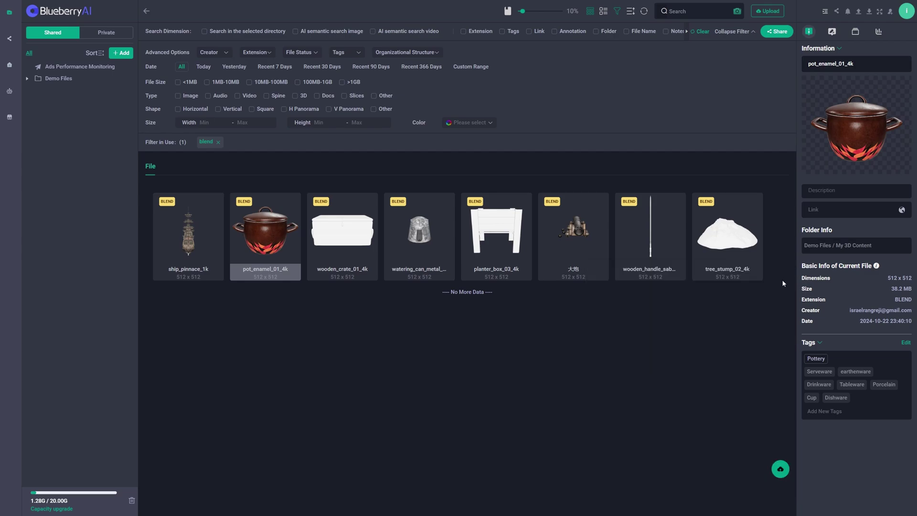
Step: Select the ship_pinnace_1k model among the filtered files and open its preview
left_click(176, 228)
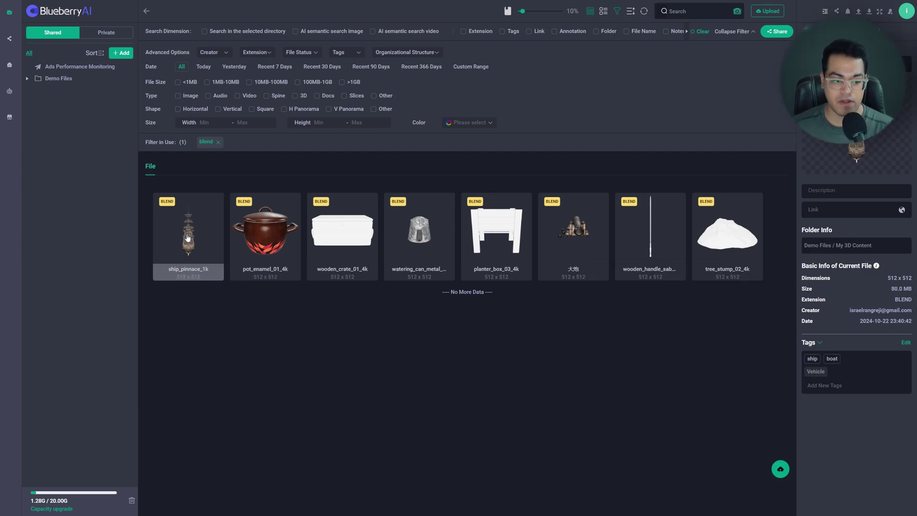
double_click(187, 237)
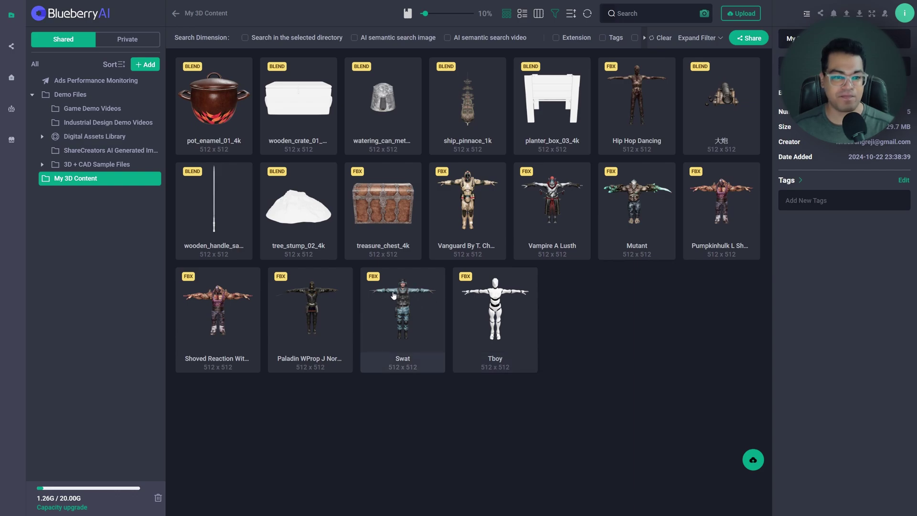
Step: Open the Swat FBX model from My 3D Content in the 3D preview and inspect it
double_click(390, 302)
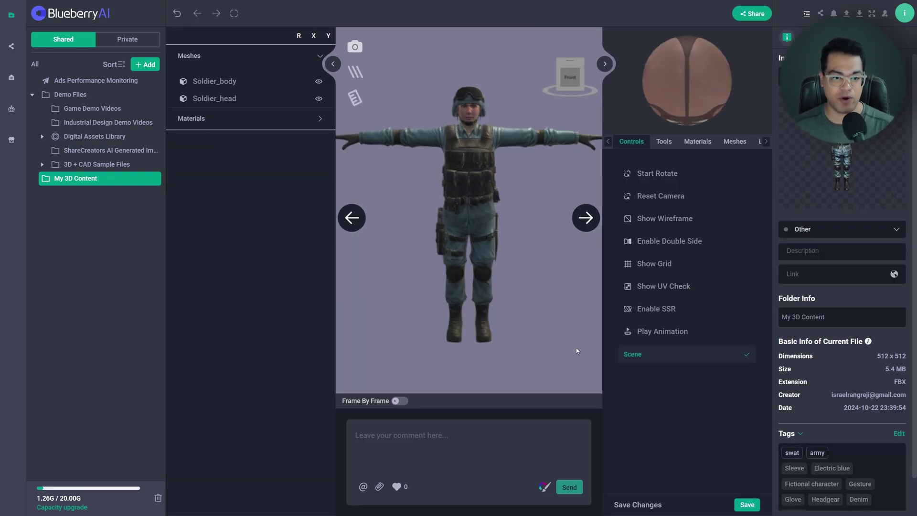
left_click_drag(471, 256, 498, 218)
scroll(498, 219, "up", 5)
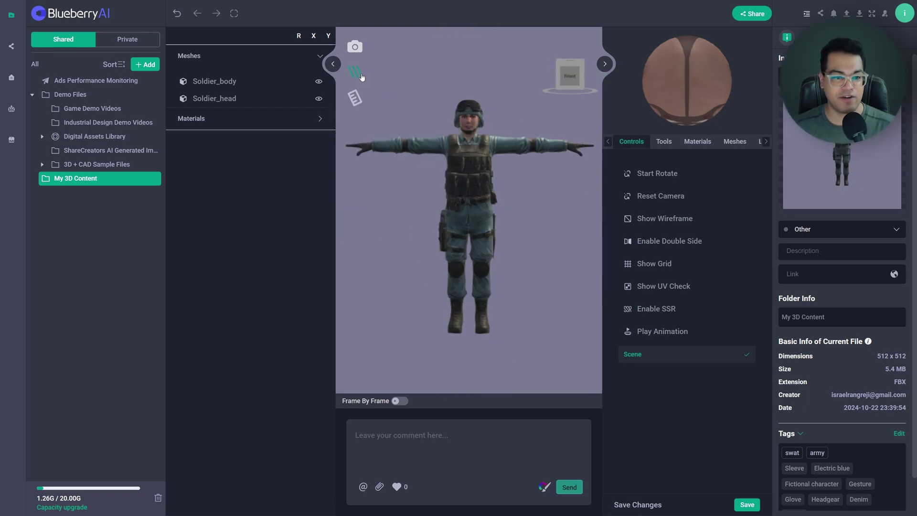
Step: Split the Swat preview into Base Color, Normal, Metallic, Roughness and Wireframe bands and examine the model up close
left_click(356, 73)
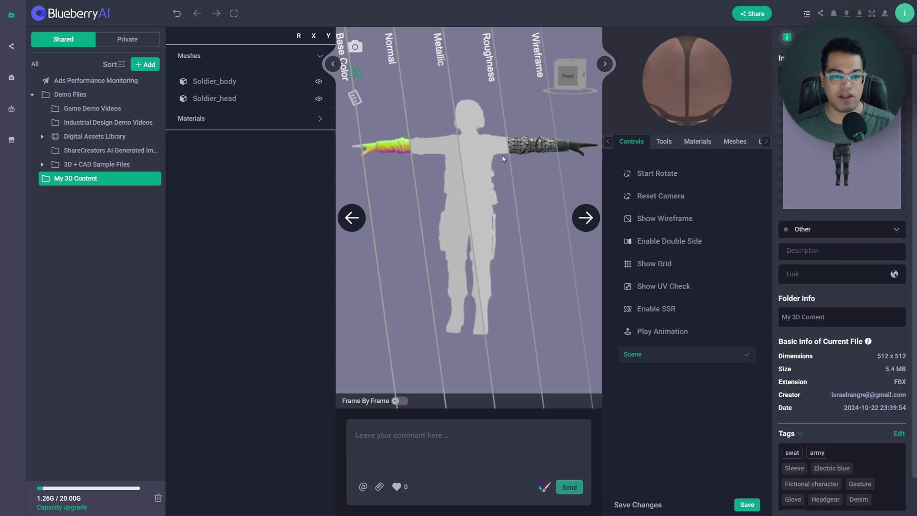
scroll(492, 170, "up", 2)
scroll(492, 170, "up", 3)
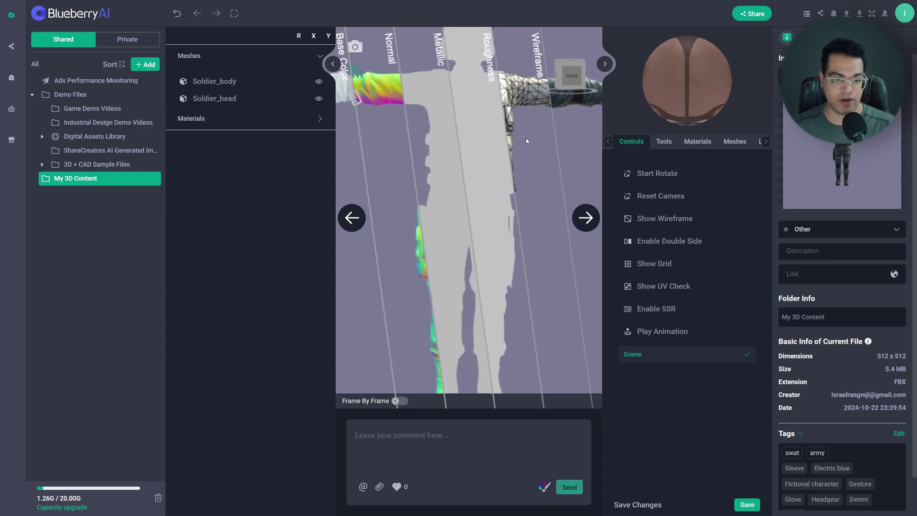
left_click_drag(445, 149, 442, 190)
Step: Measure the Swat model's height from helmet to boots and start its automatic rotation
left_click(350, 100)
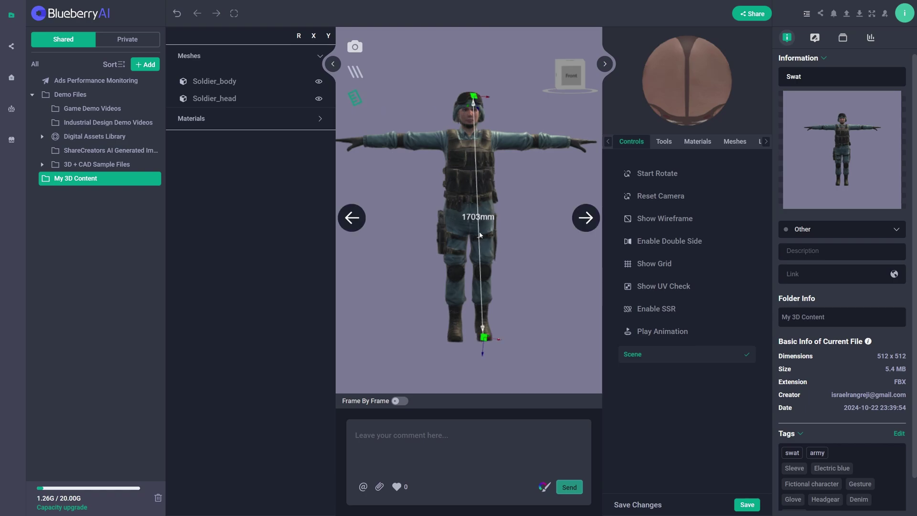
left_click(657, 173)
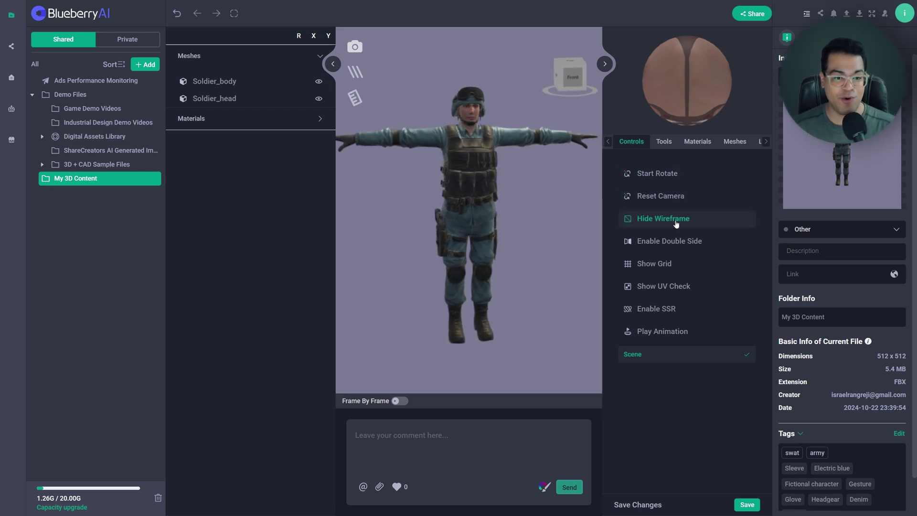
Step: Examine the wireframe on the Swat model's vest and legs up close and hide the wireframe
scroll(489, 136, "up", 5)
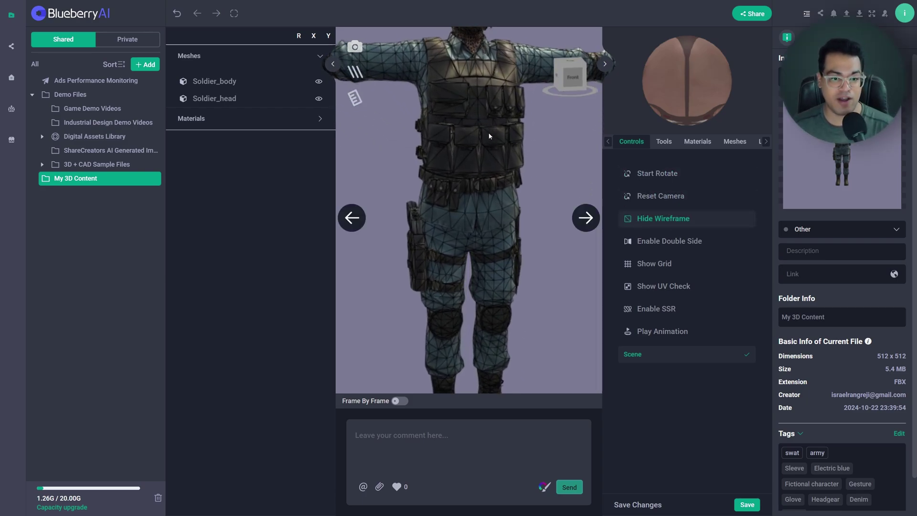
mouse_move(483, 143)
left_mouse_down()
mouse_move(436, 160)
mouse_move(461, 175)
mouse_move(464, 144)
left_mouse_up()
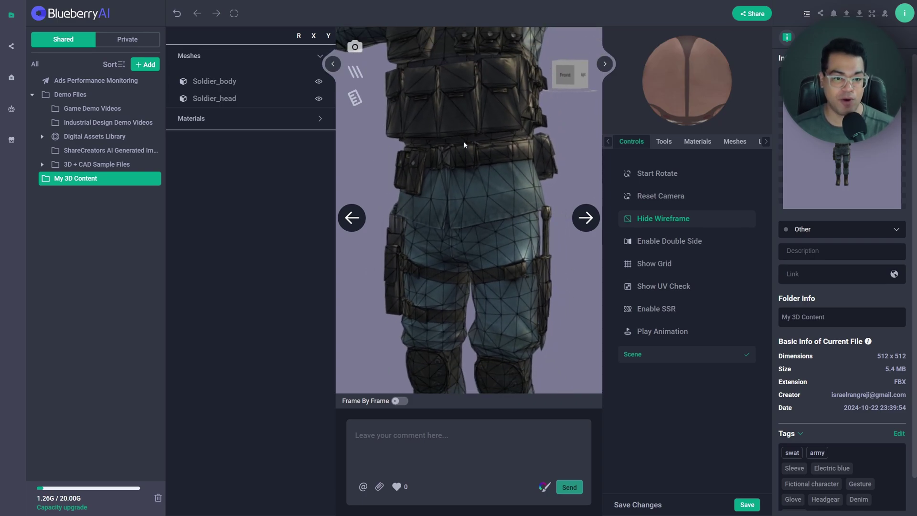
scroll(464, 144, "down", 3)
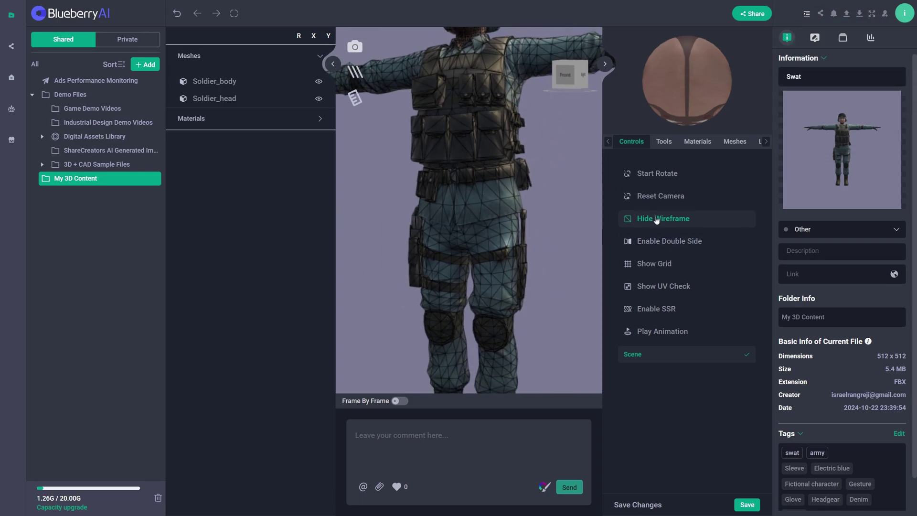
left_click(656, 218)
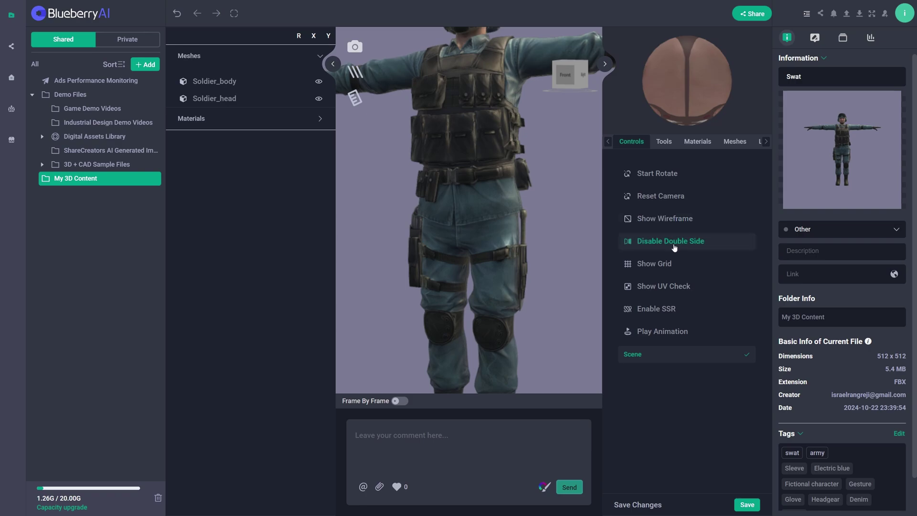
Step: Disable double-sided display for the Swat model and show the grid beneath it
left_click(671, 241)
scroll(500, 292, "down", 3)
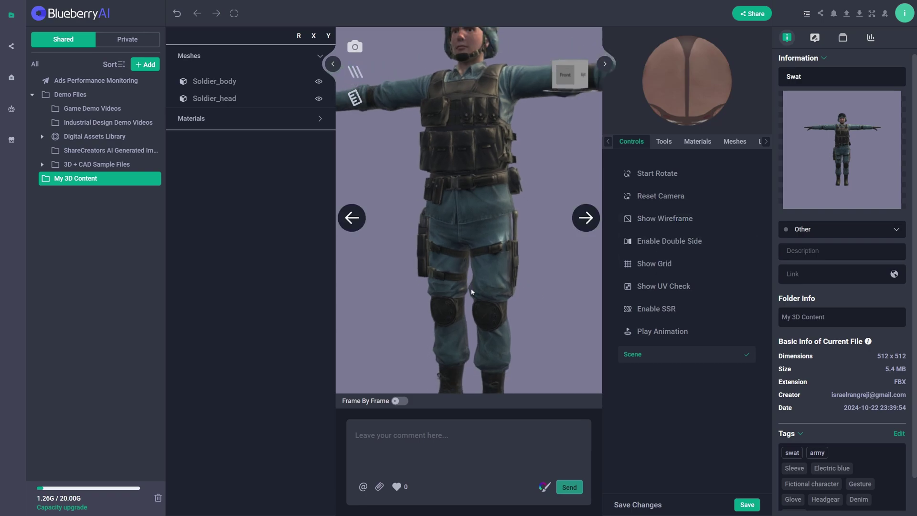
left_click(653, 264)
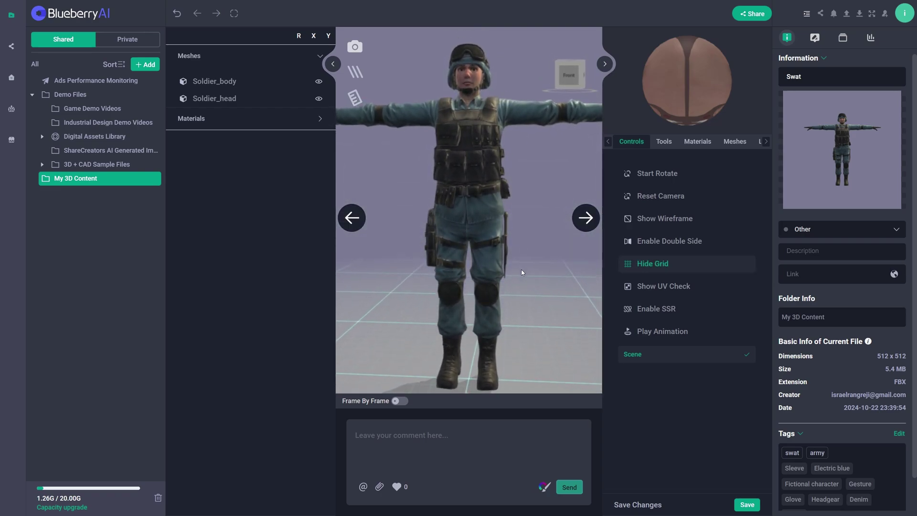
Step: Show the UV check on the Swat model and examine the checker pattern on its trousers, side and vest
left_click(645, 285)
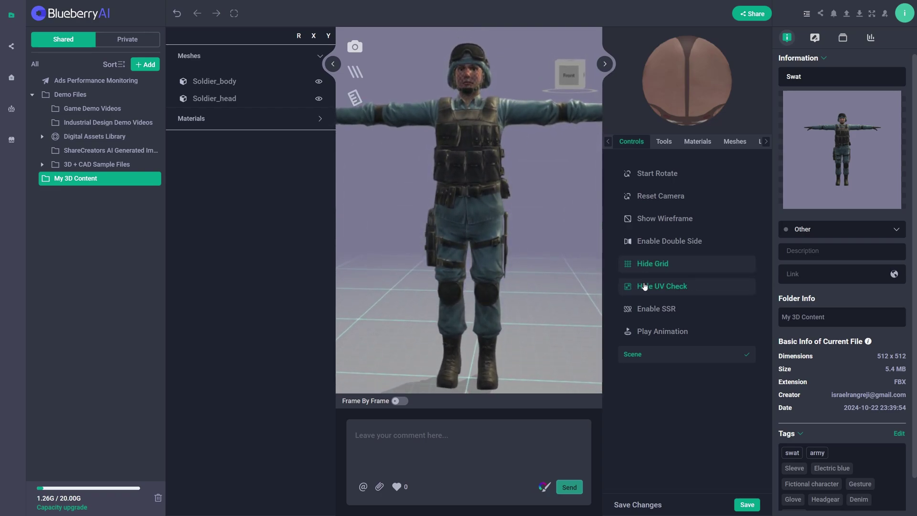
scroll(475, 223, "up", 5)
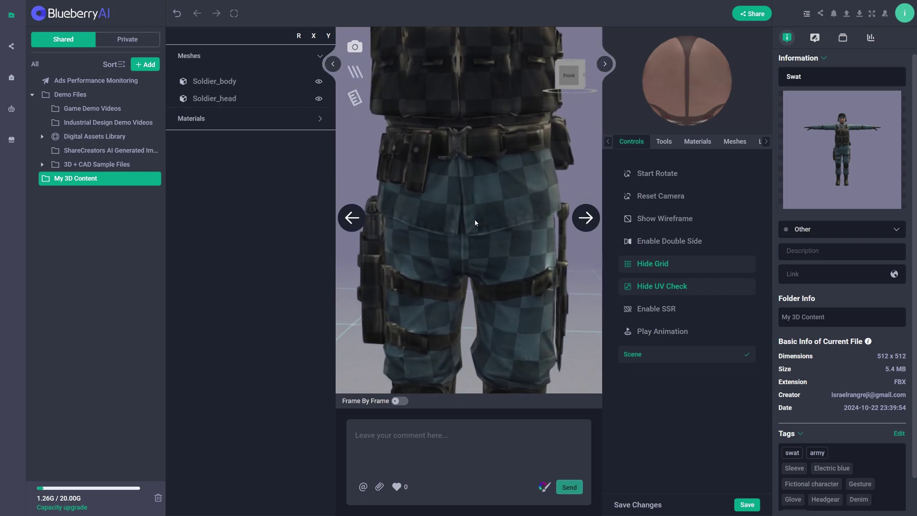
left_click_drag(475, 222, 397, 227)
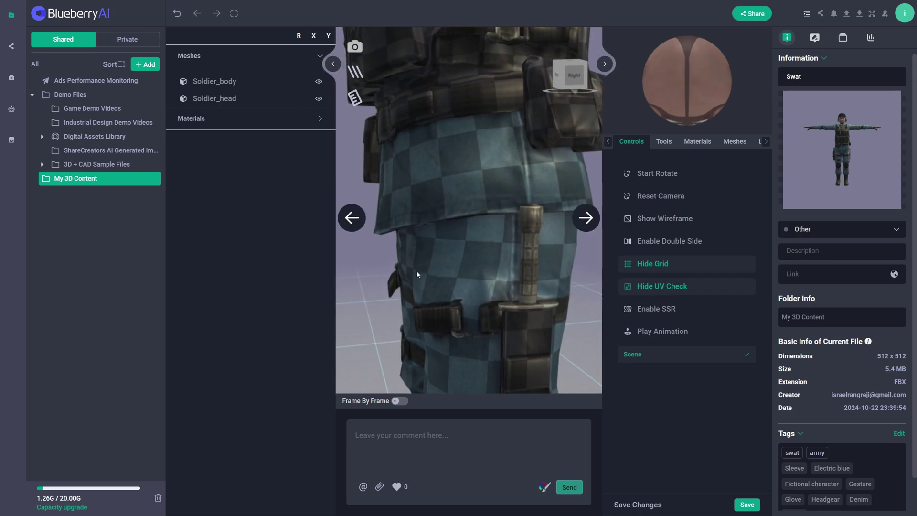
left_click_drag(417, 273, 491, 133)
key("Up")
key("Up")
key("Up")
key("Up")
key("Up")
key("Up")
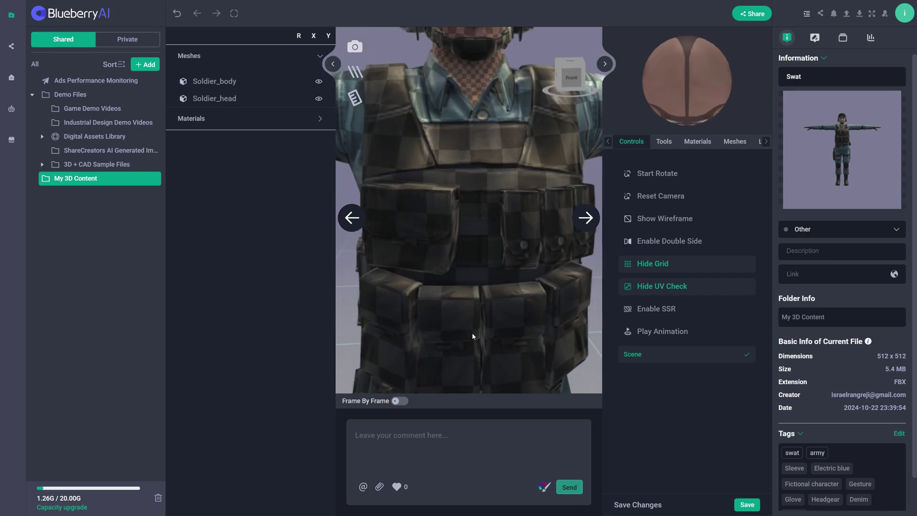
left_click_drag(476, 140, 469, 160)
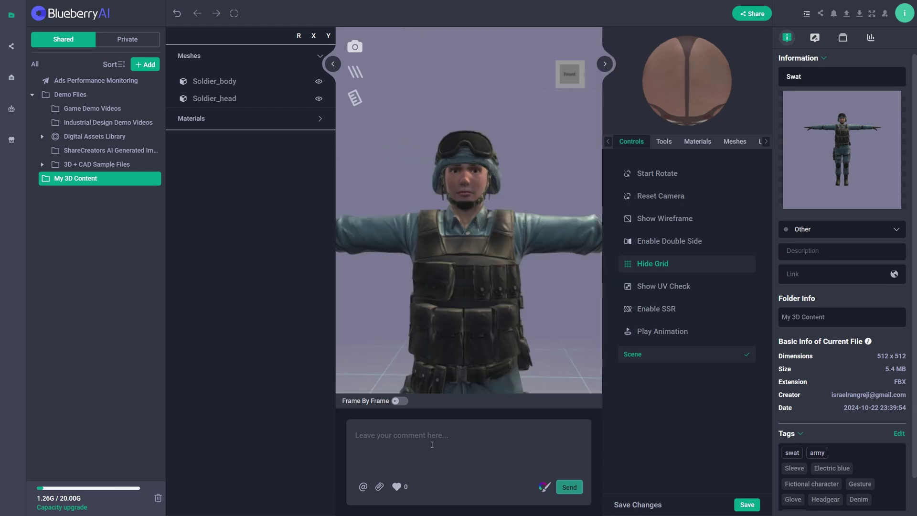
Step: View the Swat model's materials in the Wireframe, UV0 Check and Material ID channels and inspect the Material ID colouring
left_click(664, 142)
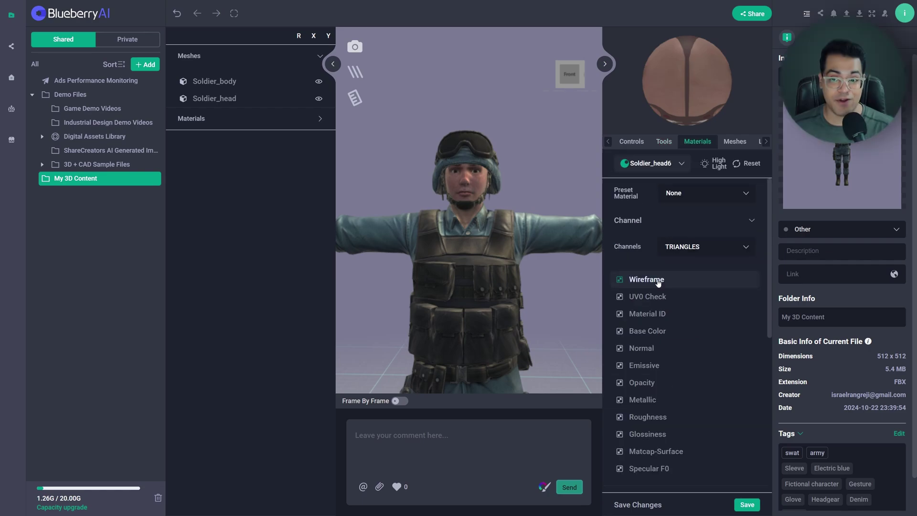
left_click(657, 283)
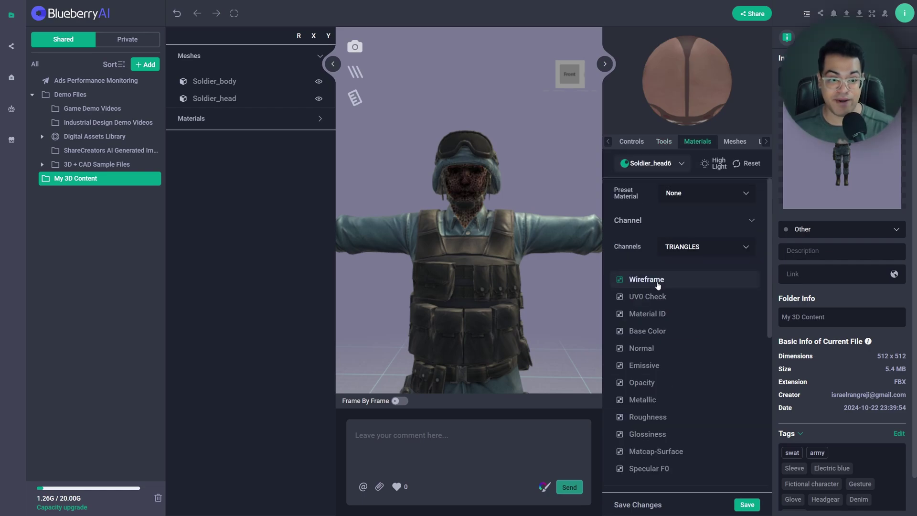
left_click(655, 296)
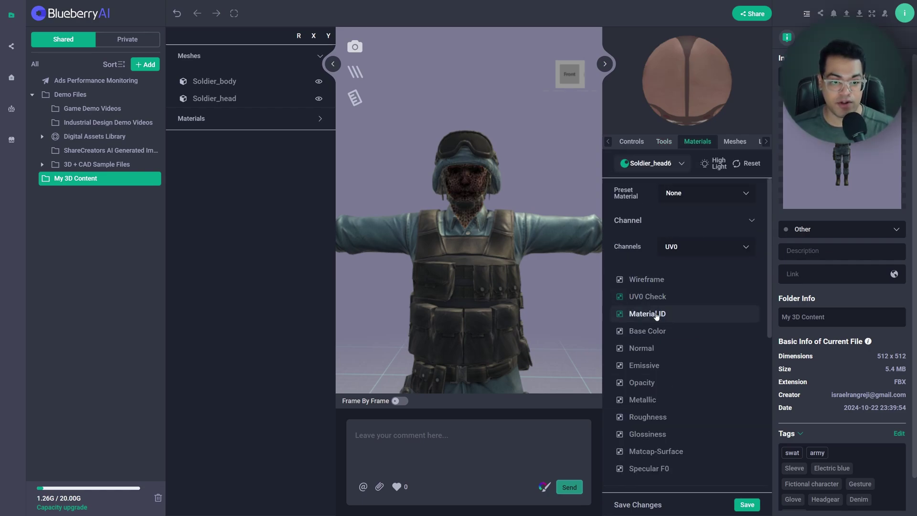
left_click(656, 315)
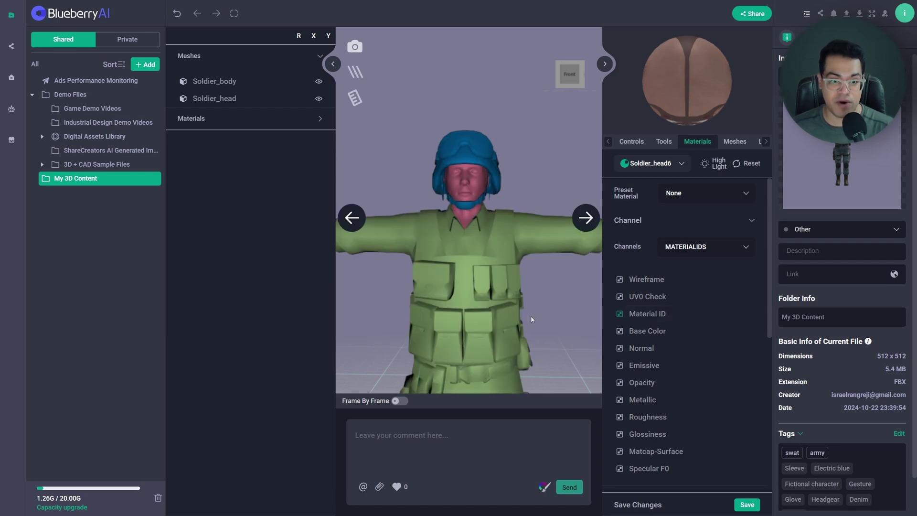
left_click_drag(549, 267, 551, 292)
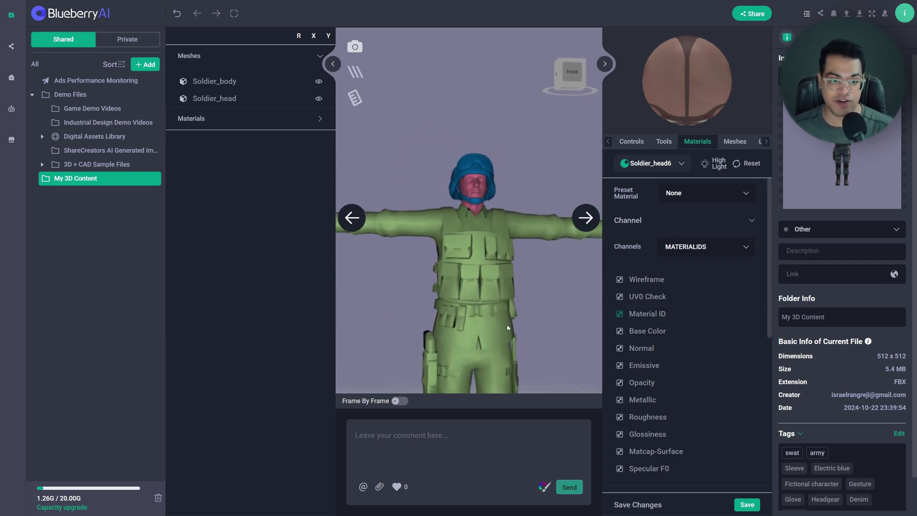
right_click_drag(507, 320, 492, 201)
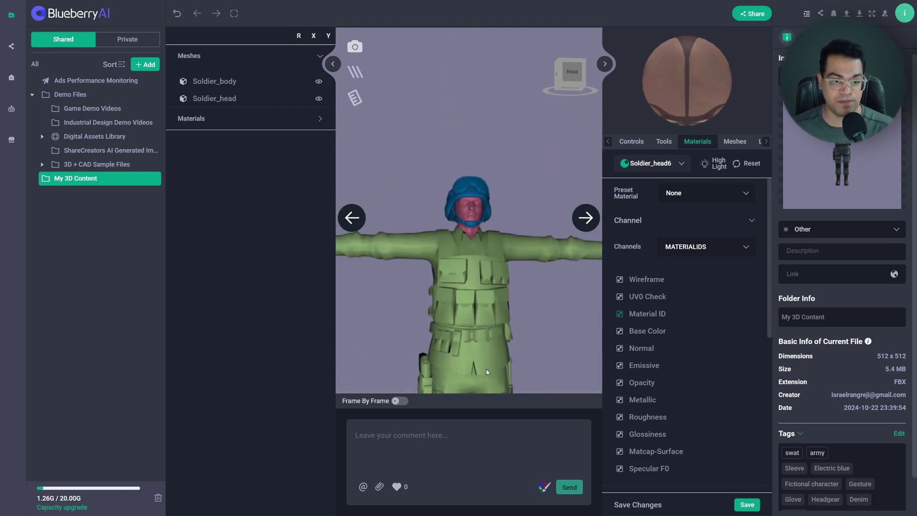
scroll(495, 292, "up", 5)
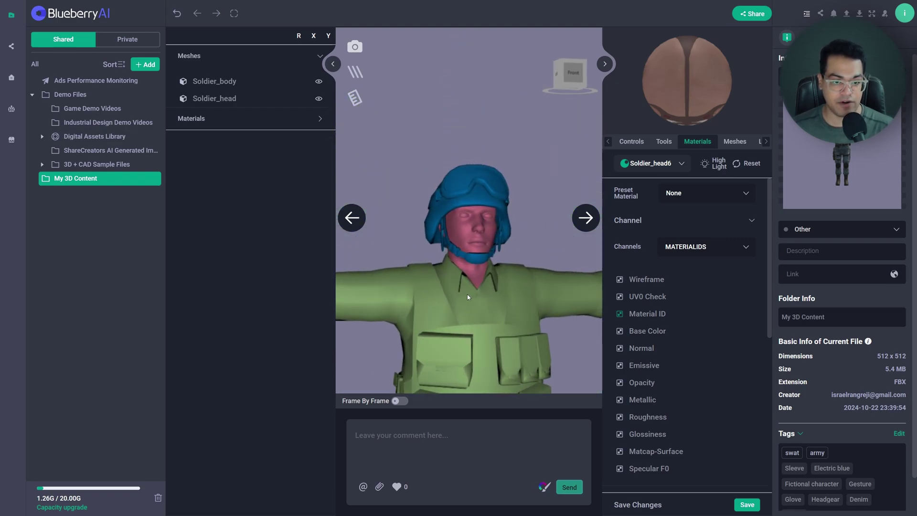
Step: View the Swat model in the Base Color and Normal channels, inspecting it from the front and side
left_click(643, 331)
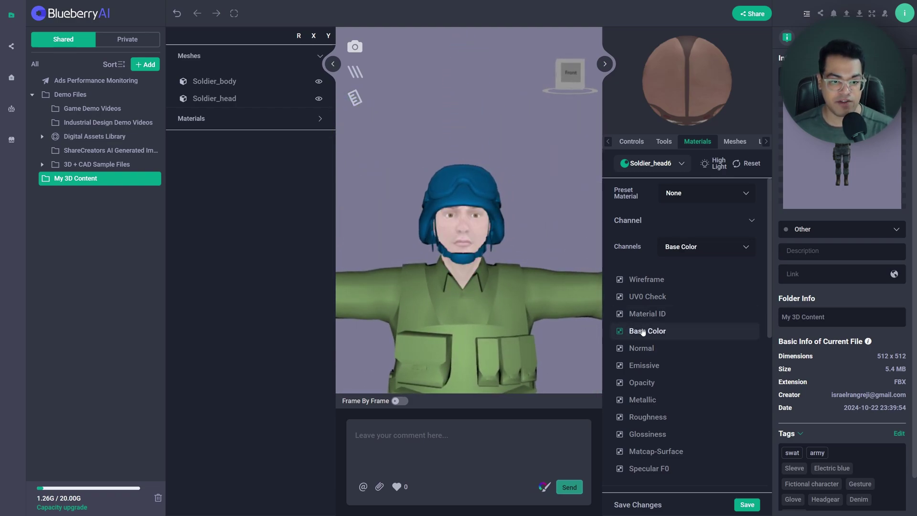
mouse_move(502, 310)
left_mouse_down()
mouse_move(435, 310)
mouse_move(477, 313)
mouse_move(487, 334)
mouse_move(512, 317)
left_mouse_up()
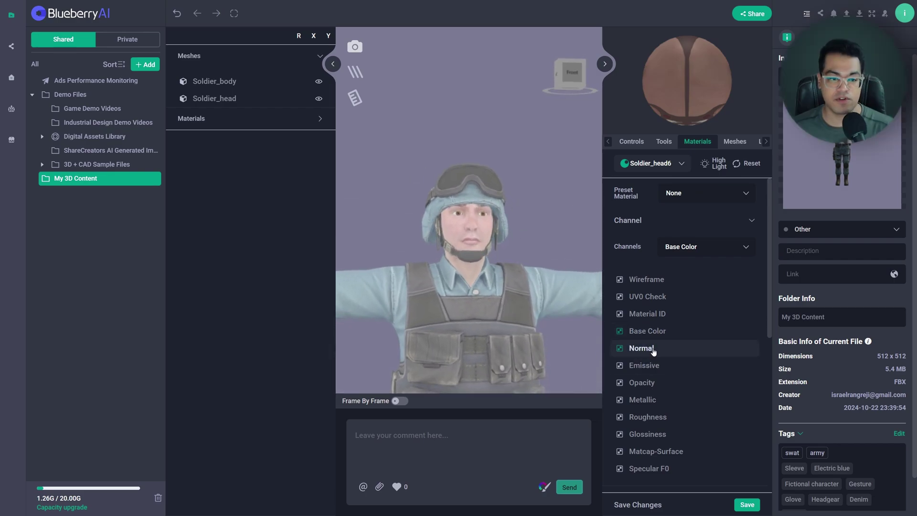
left_click(648, 349)
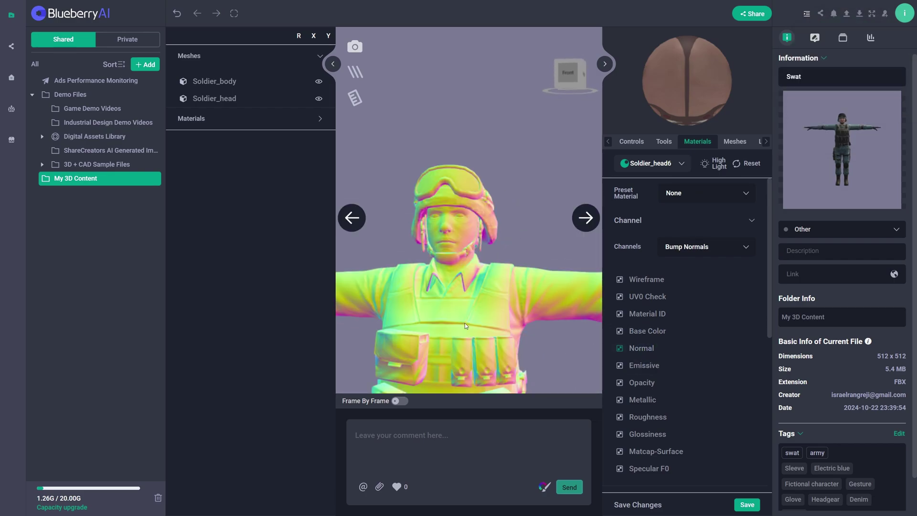
left_click_drag(466, 326, 360, 316)
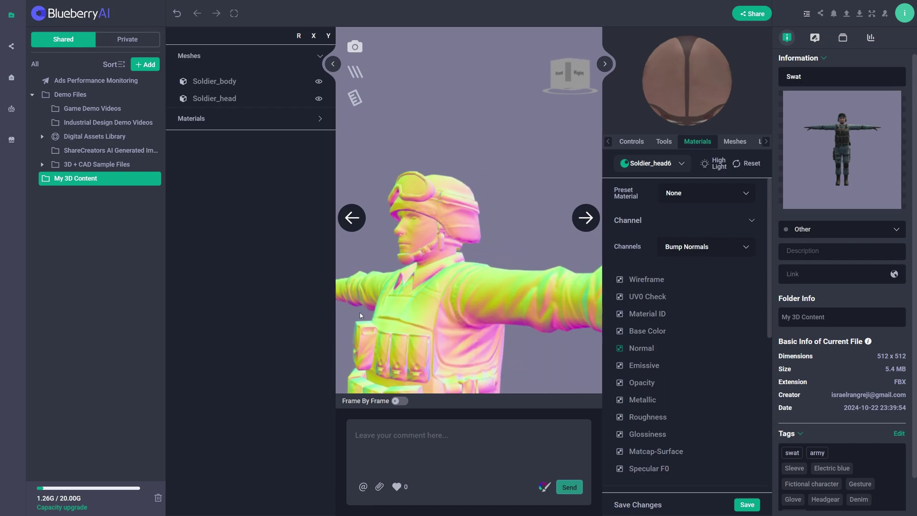
Step: Compare the UV layouts of the Soldier_body and Soldier_head meshes
left_click(214, 81)
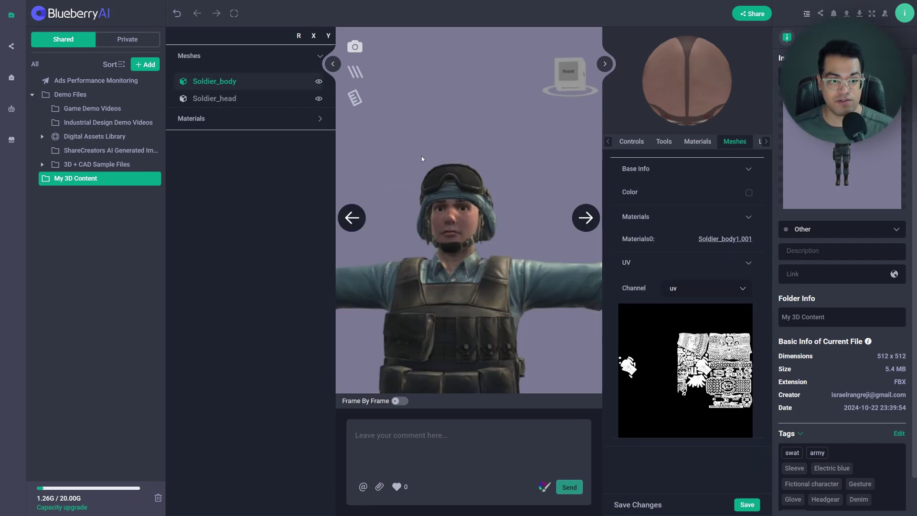
left_click(214, 98)
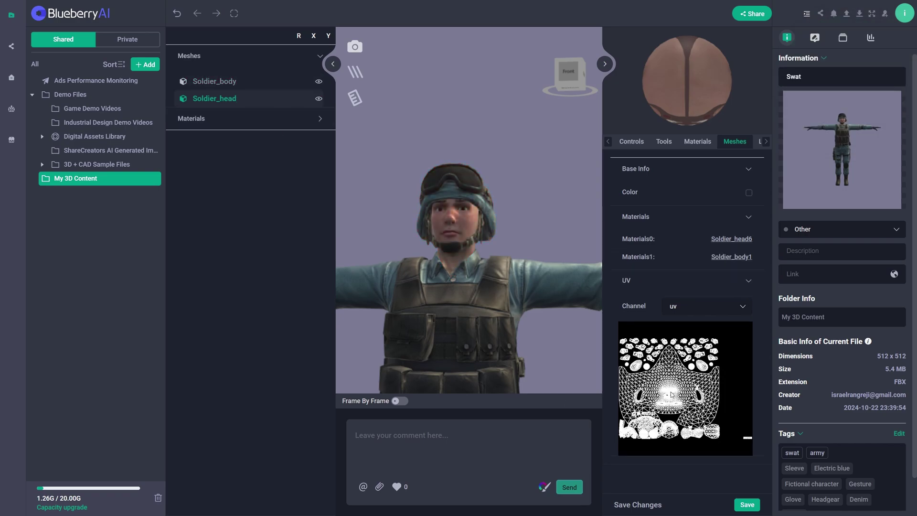
left_click(226, 82)
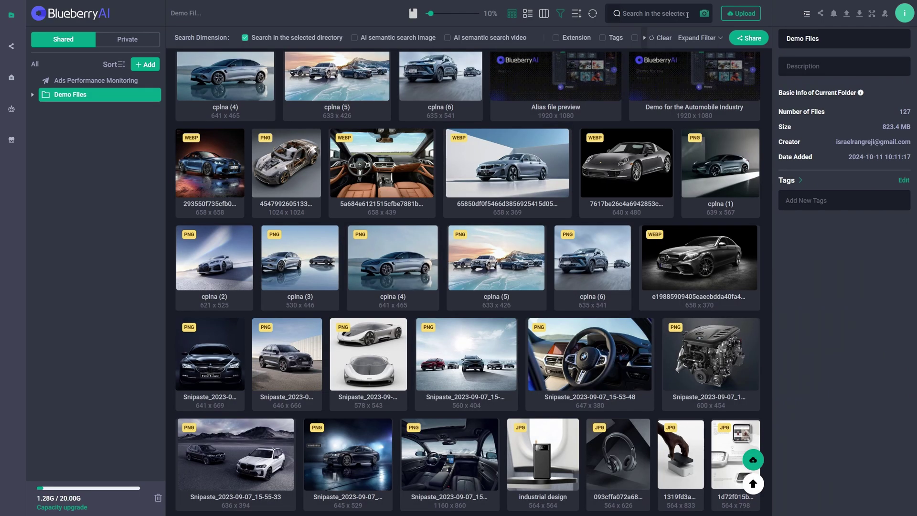
Step: Search the Demo Files folder for "headphones" and clear the search filter
left_click(678, 14)
type("headphones")
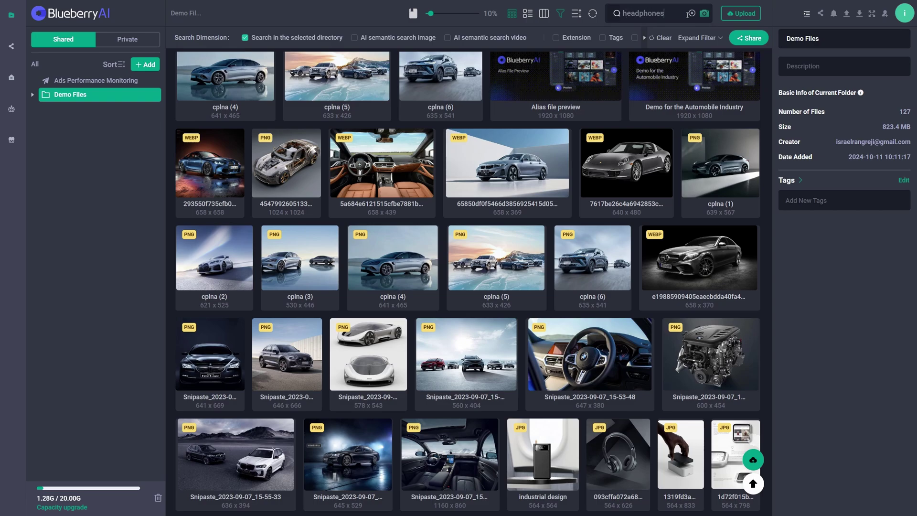
key("Return")
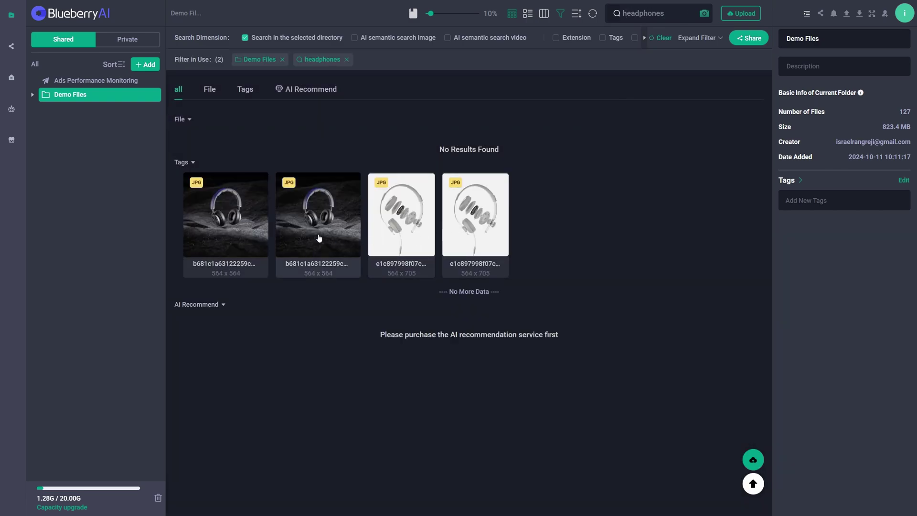
left_click(661, 38)
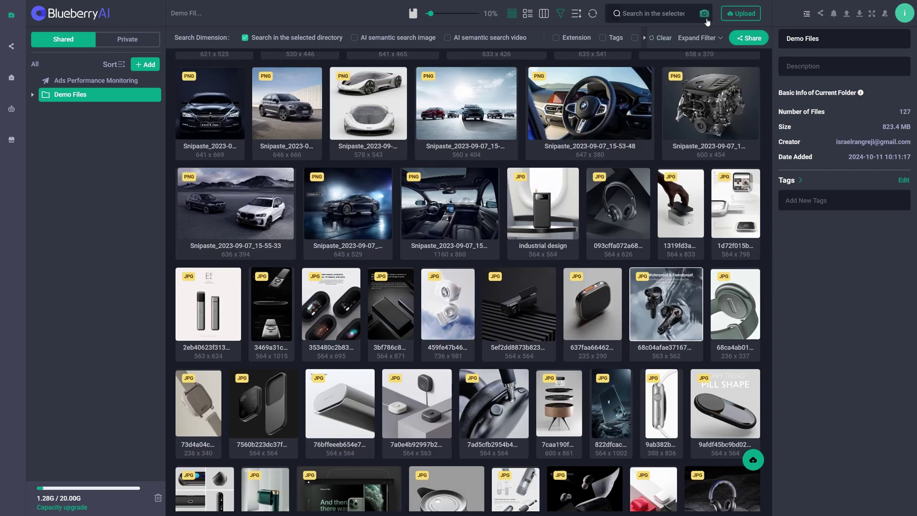
Step: Search Demo Files for similar images using WH-1000XM4_B_Front-Large.png from Downloads as the reference picture
left_click(705, 20)
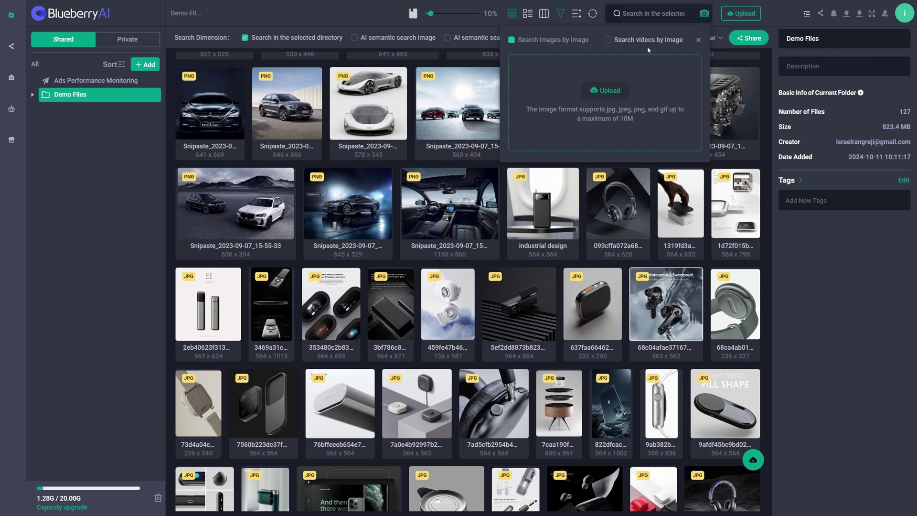
left_click(606, 90)
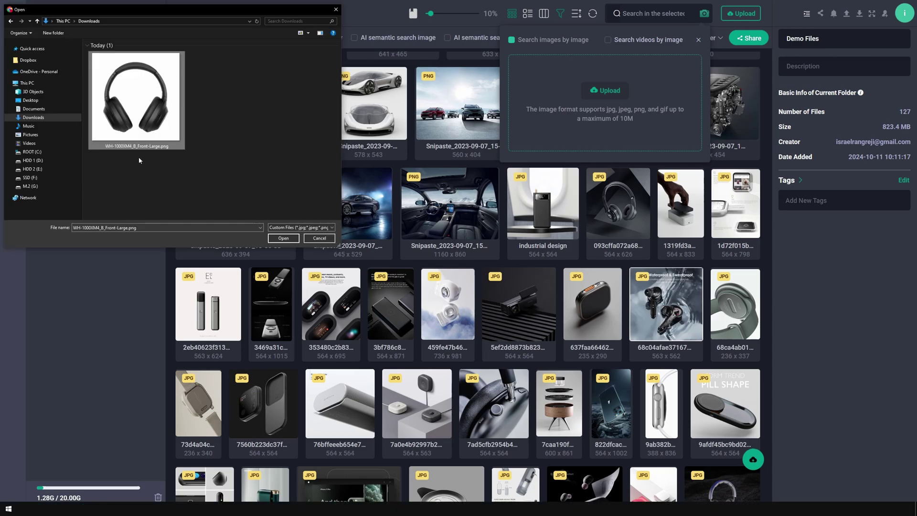
left_click(283, 238)
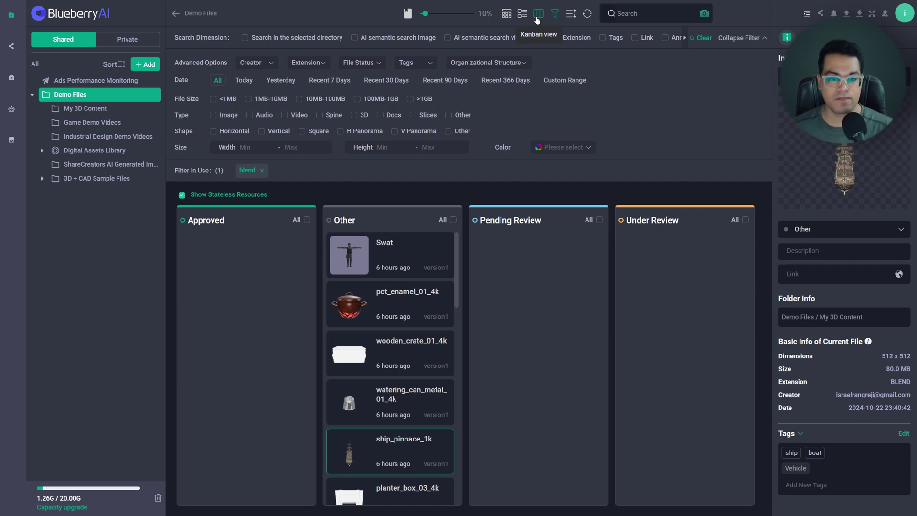
Step: Move ship_pinnace_1k from Other to Approved and Swat from Other to Under Review on the Kanban board
left_click_drag(456, 262, 457, 414)
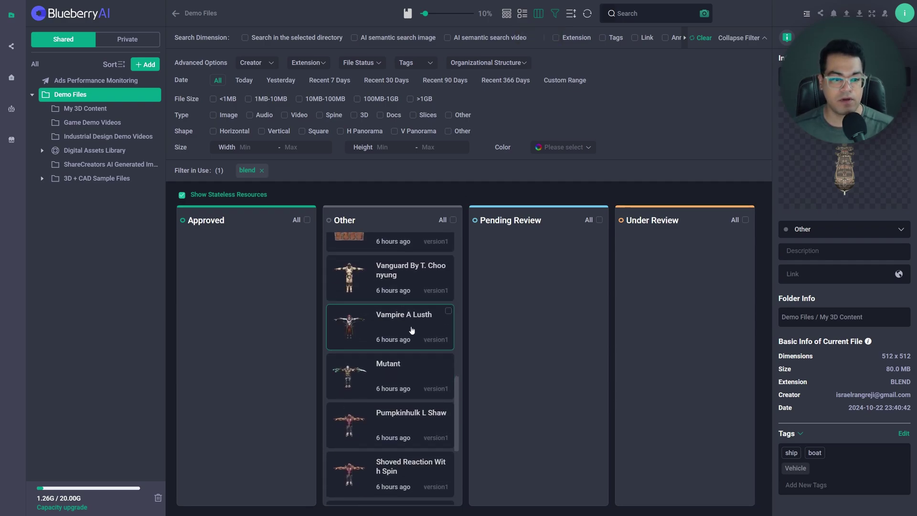
scroll(396, 428, "up", 10)
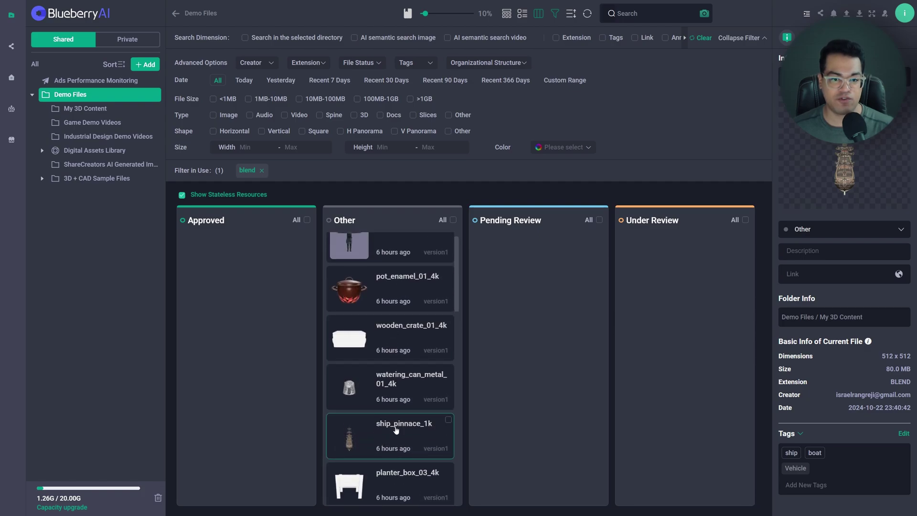
left_click_drag(408, 438, 248, 273)
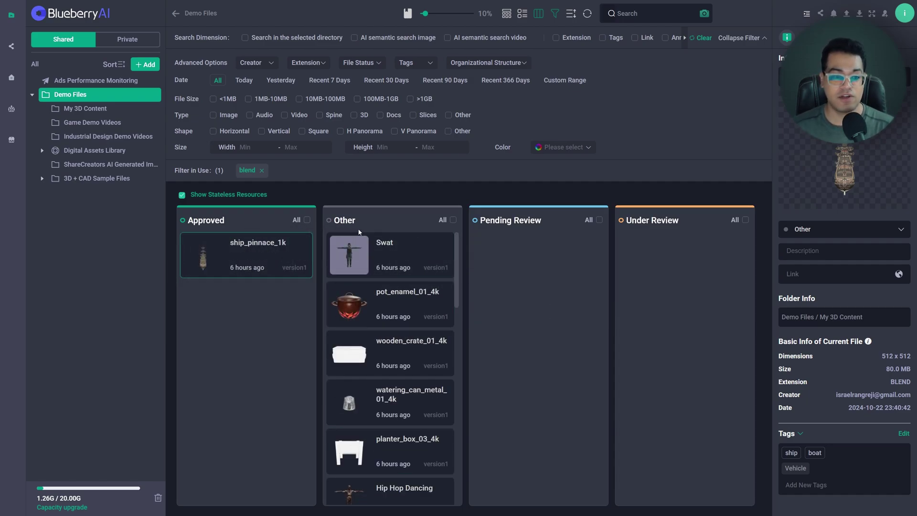
left_click_drag(411, 246, 645, 258)
scroll(367, 288, "down", 3)
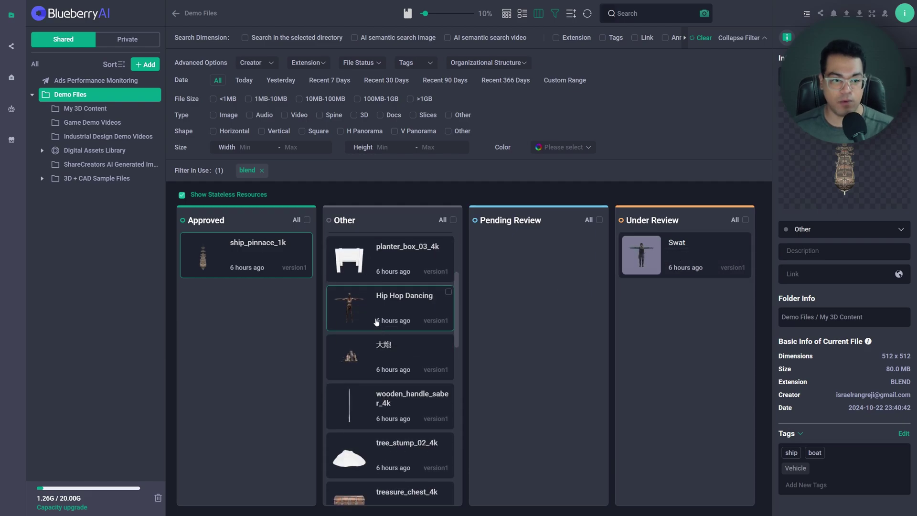
Step: Move Hip Hop Dancing from Other to Pending Review on the Kanban board, and filter Demo Files by the Approved file status
left_click_drag(368, 294, 515, 266)
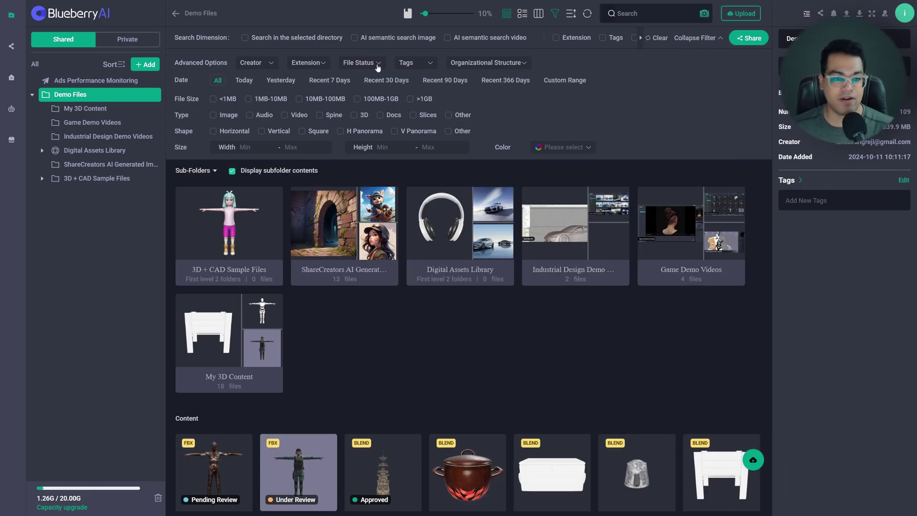
left_click(372, 63)
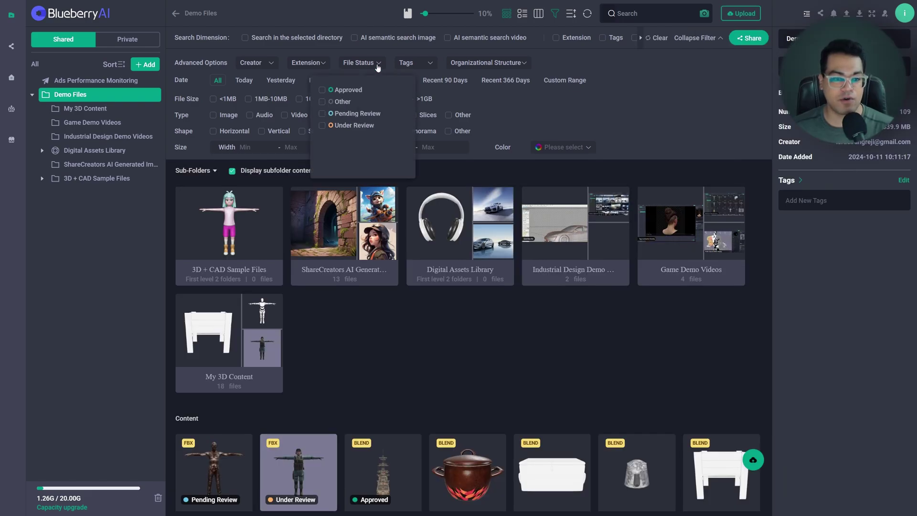
left_click(357, 92)
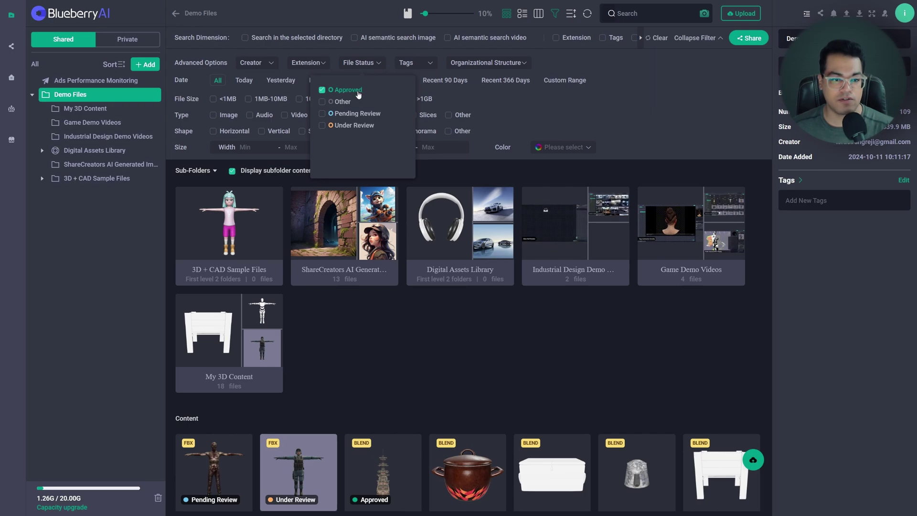
left_click(511, 114)
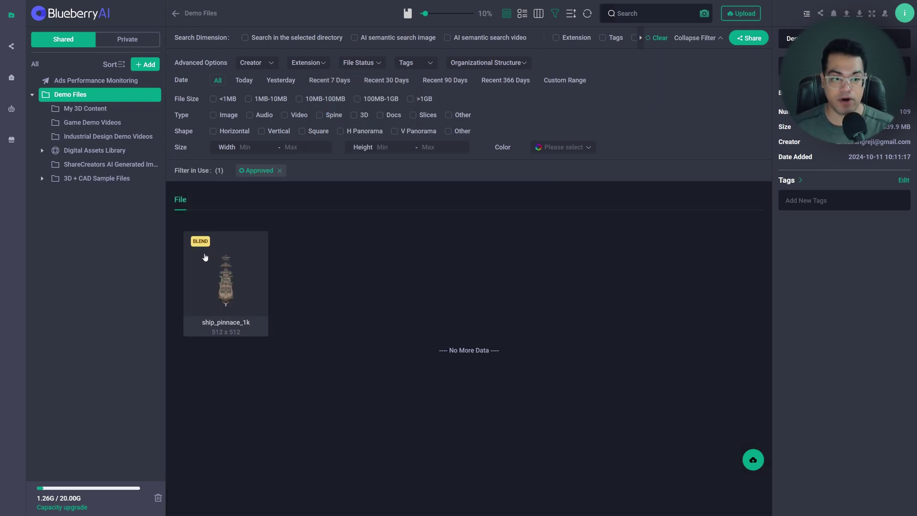
Step: Open the sharing settings for the ship_pinnace_1k file
left_click(226, 267)
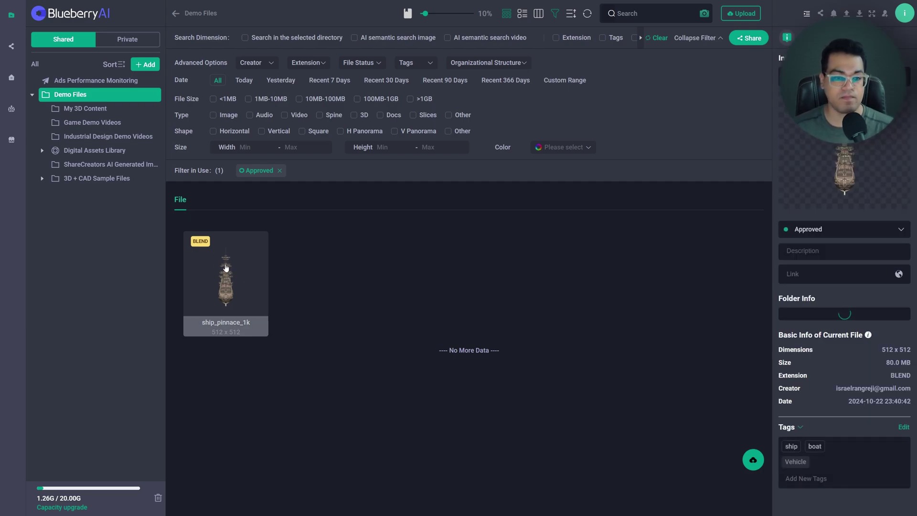
right_click(226, 267)
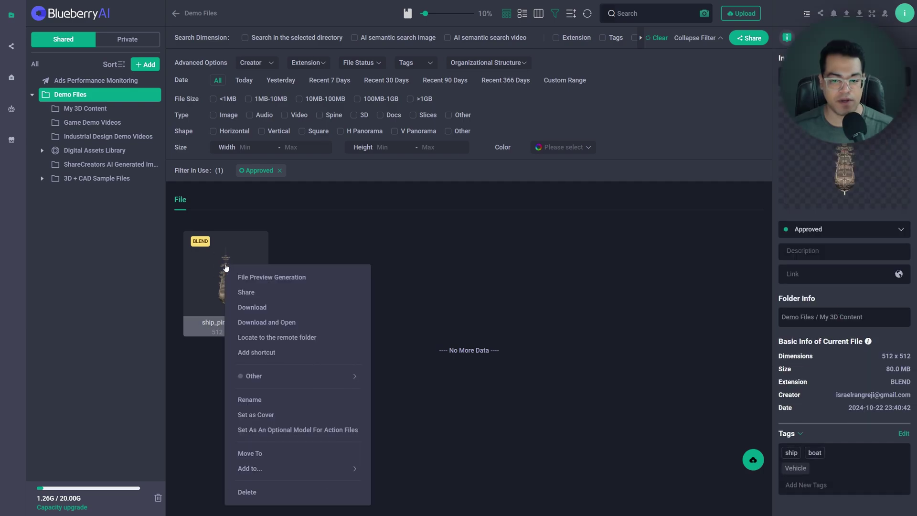
left_click(246, 292)
Step: Check the general access options and the people-with-access choices for the shared ship_pinnace_1k file
left_click(523, 181)
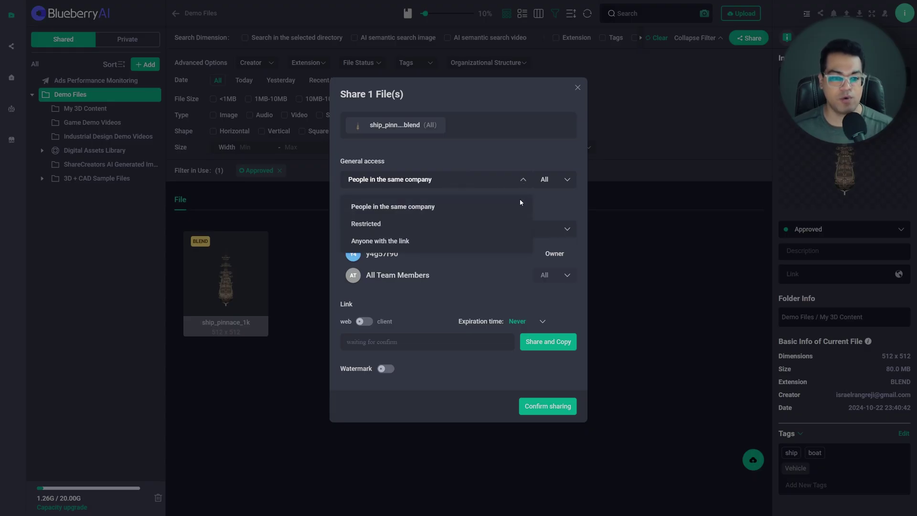
left_click(464, 199)
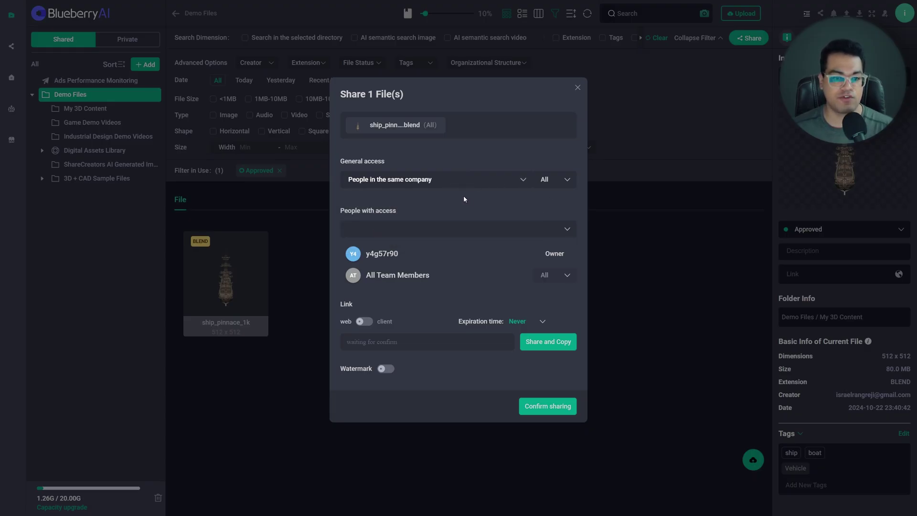
left_click(423, 233)
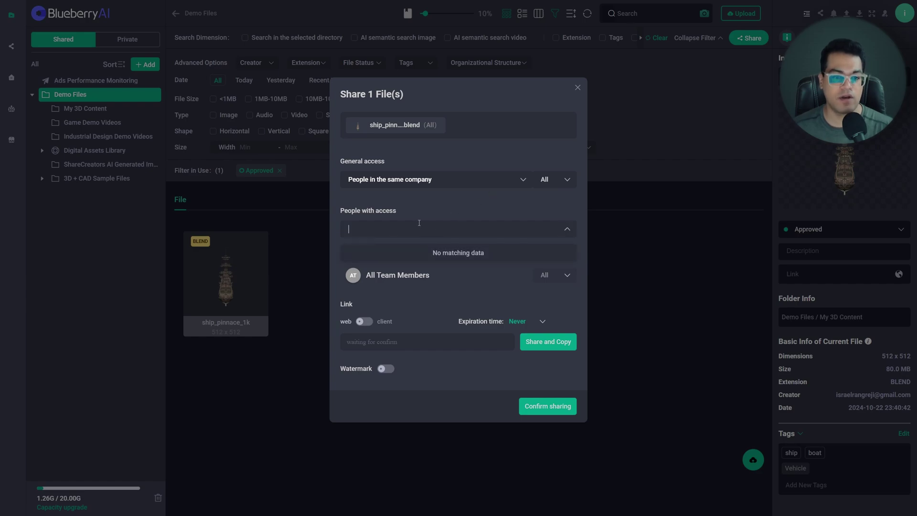
left_click(440, 203)
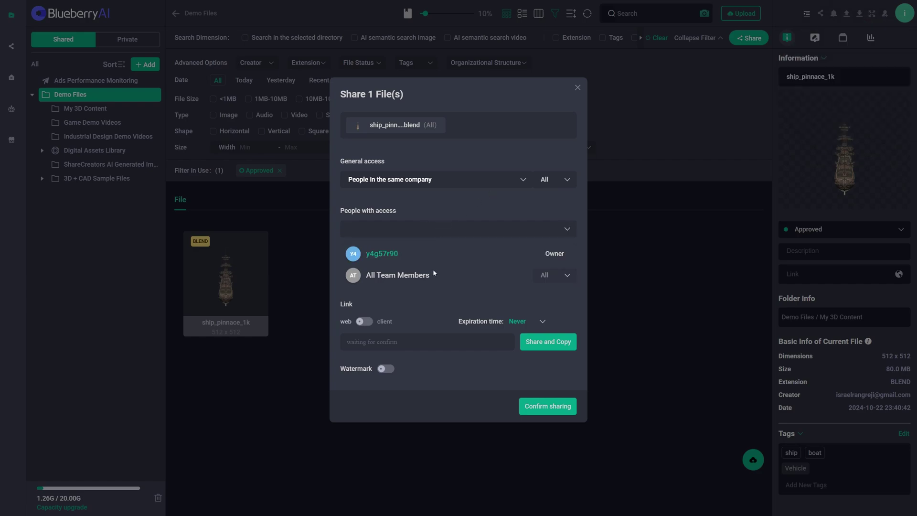
Step: Set the share link's expiration time to 14 days, keeping it a web link
left_click(362, 323)
left_click(361, 322)
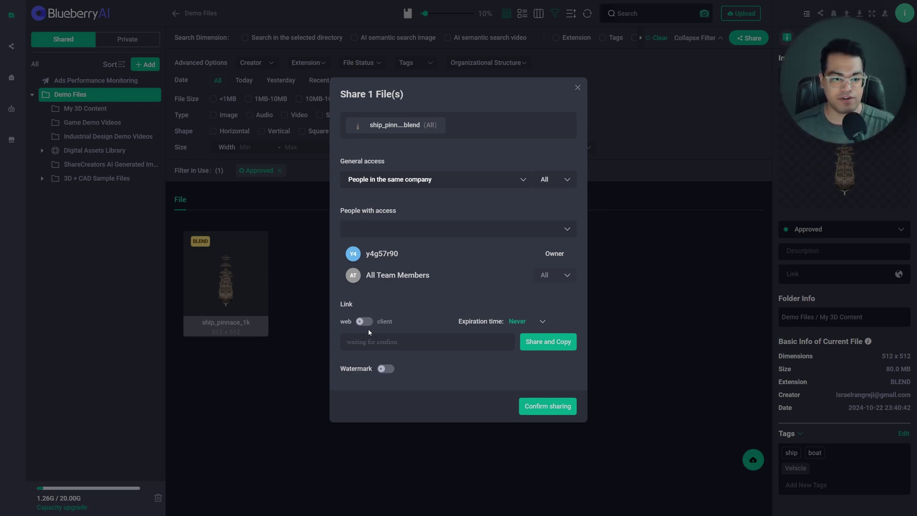
left_click(534, 321)
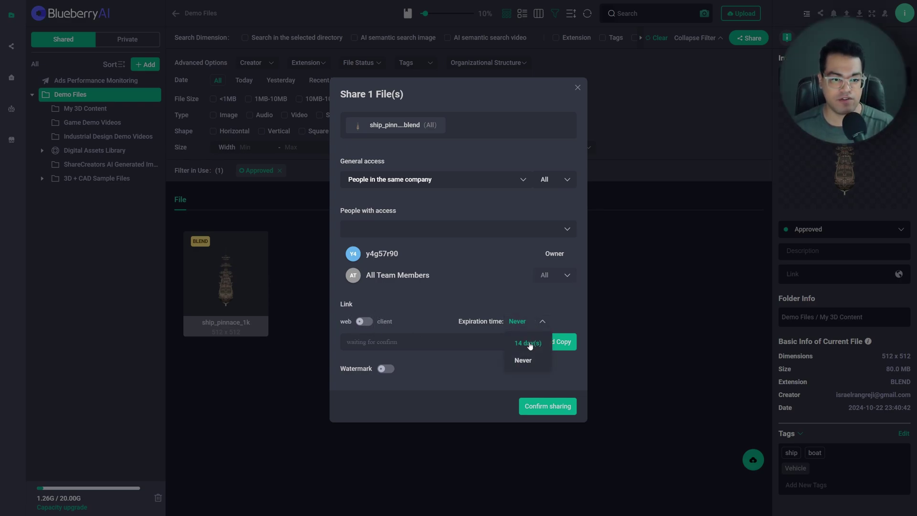
left_click(529, 343)
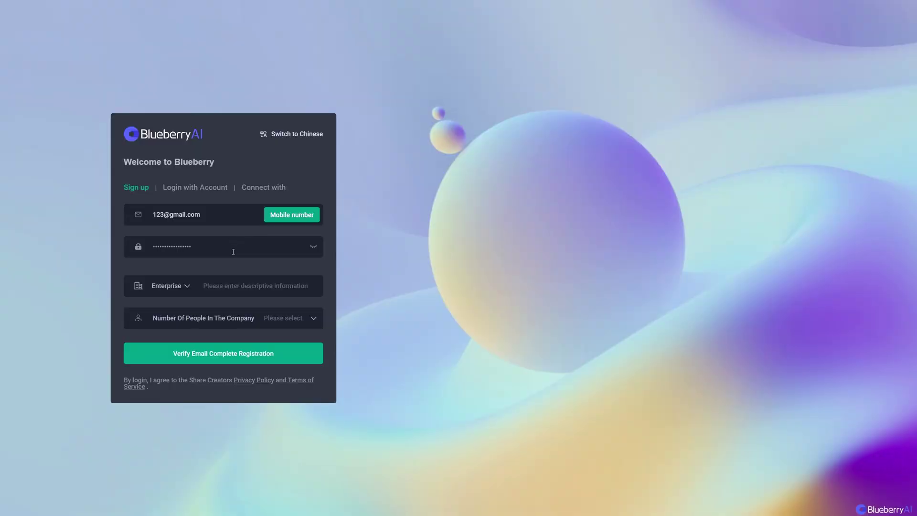
Step: Choose Personal as the account type in the sign-up form
left_click(191, 286)
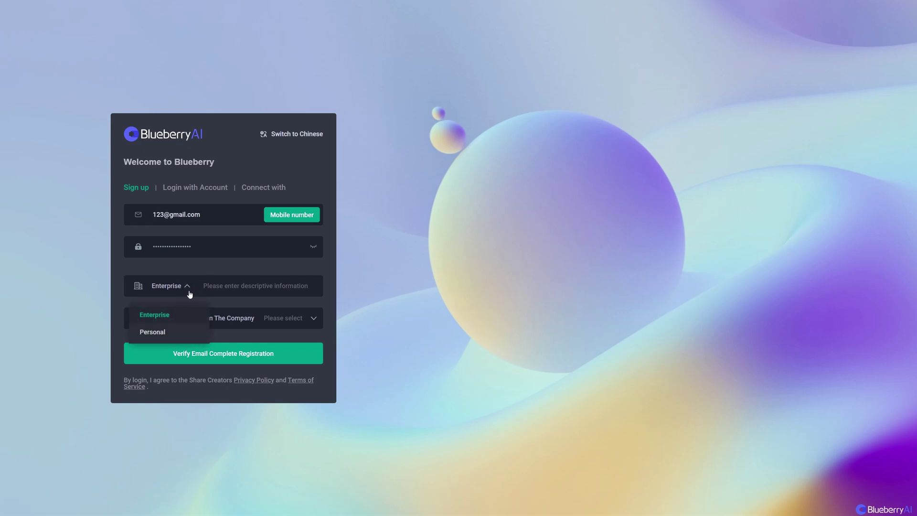
left_click(187, 333)
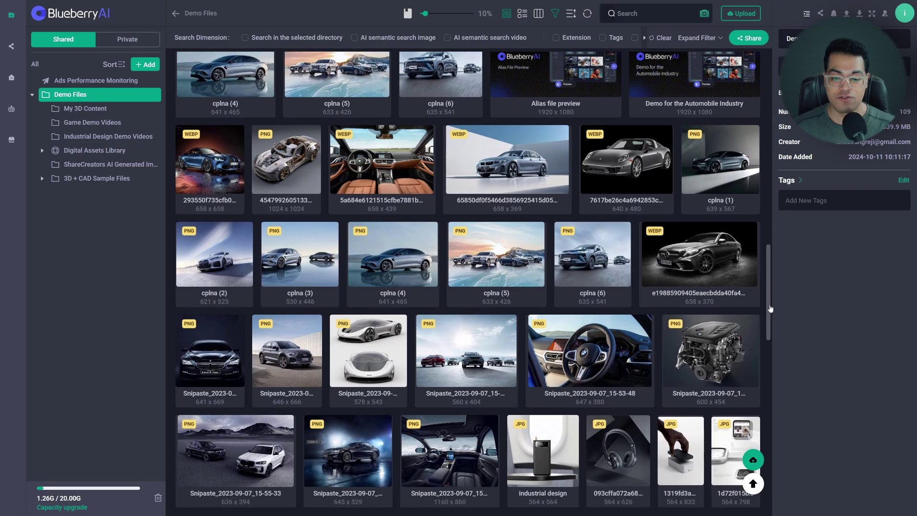
scroll(771, 369, "down", 5)
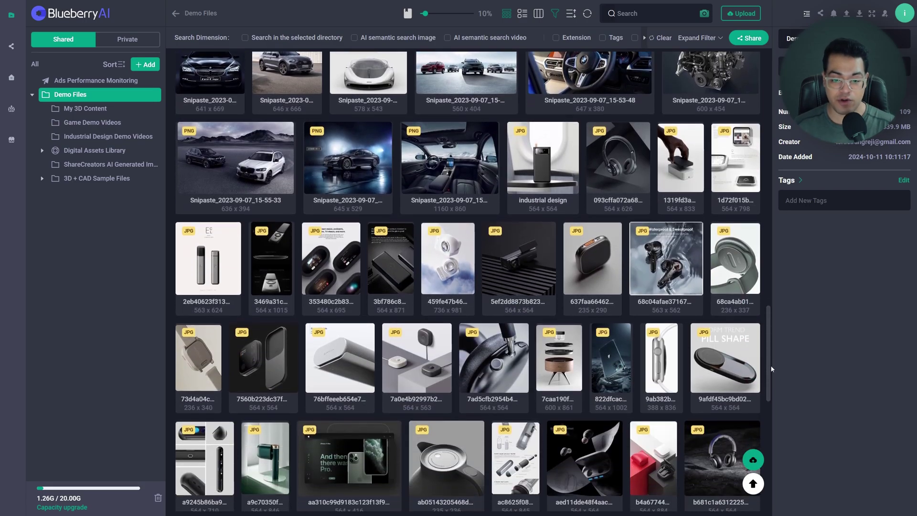
scroll(772, 368, "down", 1)
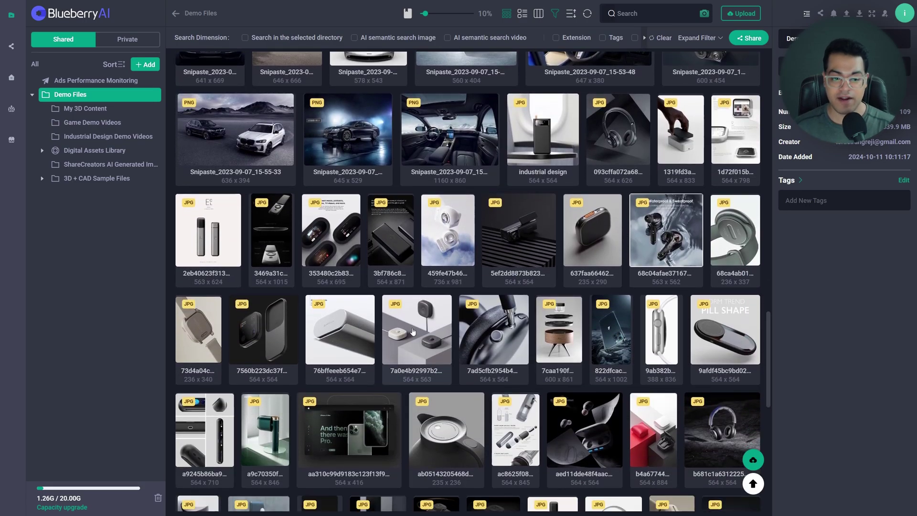
scroll(531, 298, "up", 8)
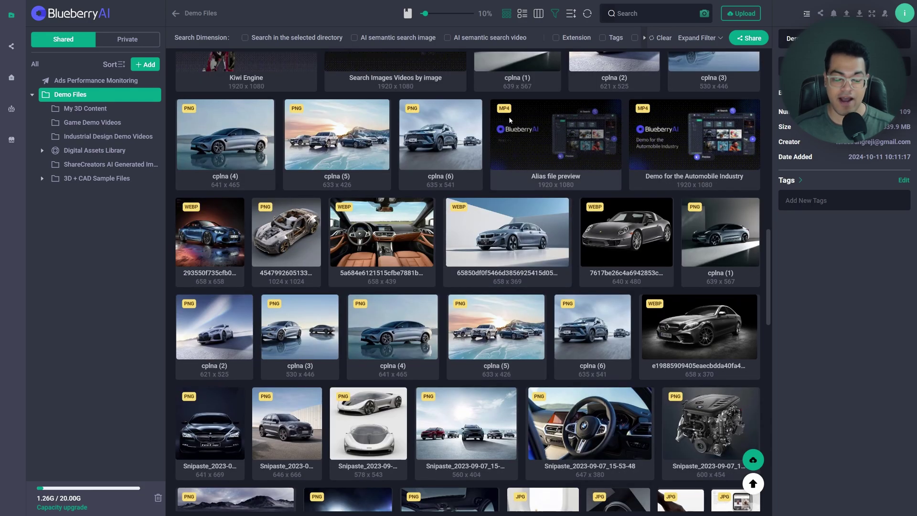
scroll(528, 299, "up", 7)
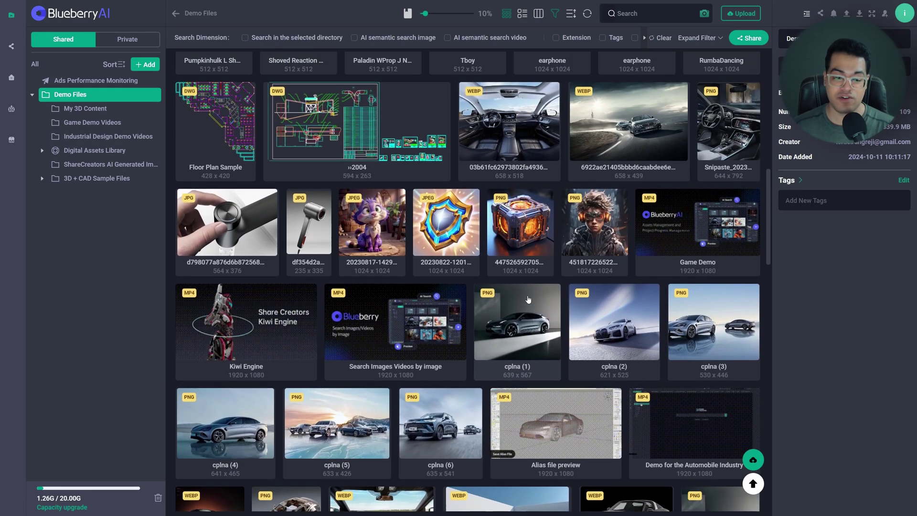
left_click(480, 320)
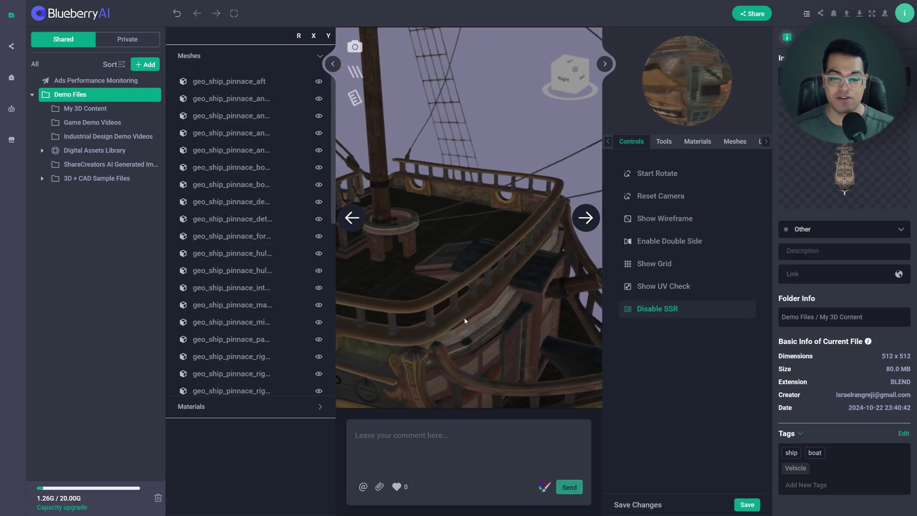